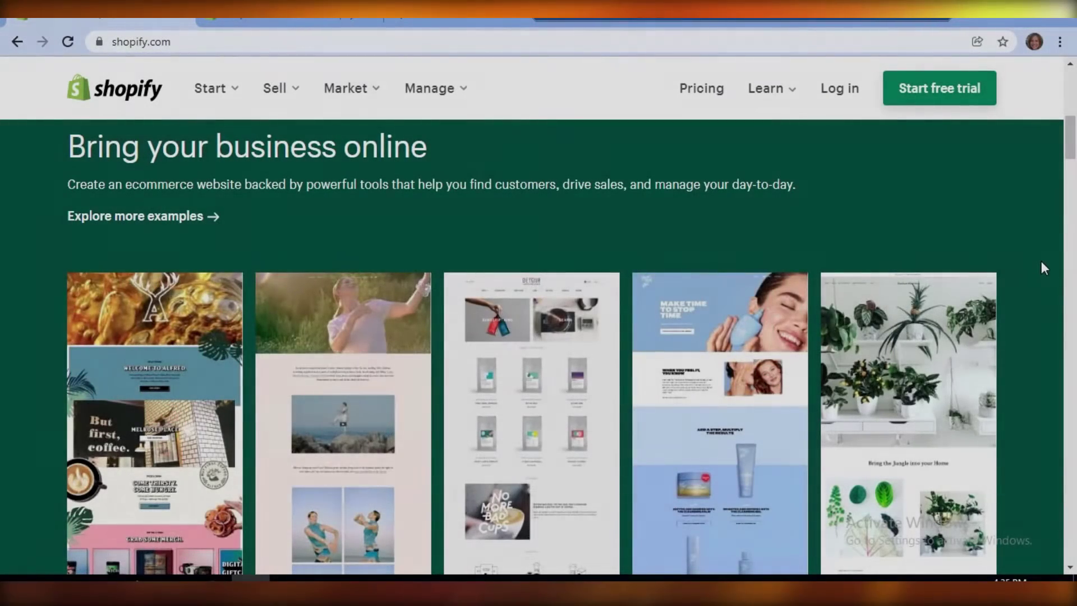
Step: Scroll down and back up through the shopify.com homepage
scroll(1041, 262, down, 1)
scroll(1053, 260, down, 5)
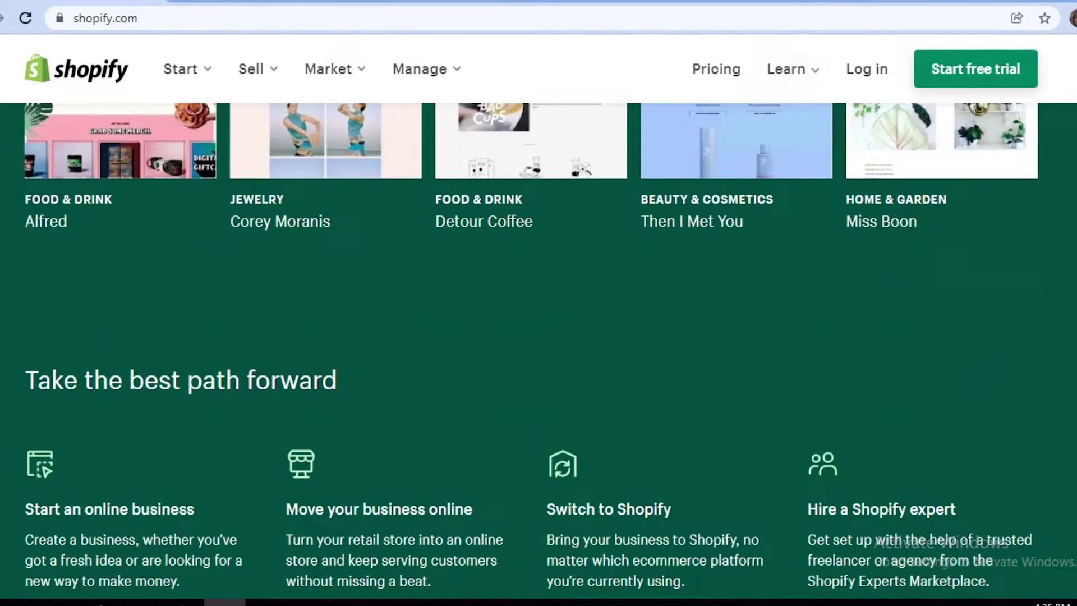
scroll(786, 433, down, 6)
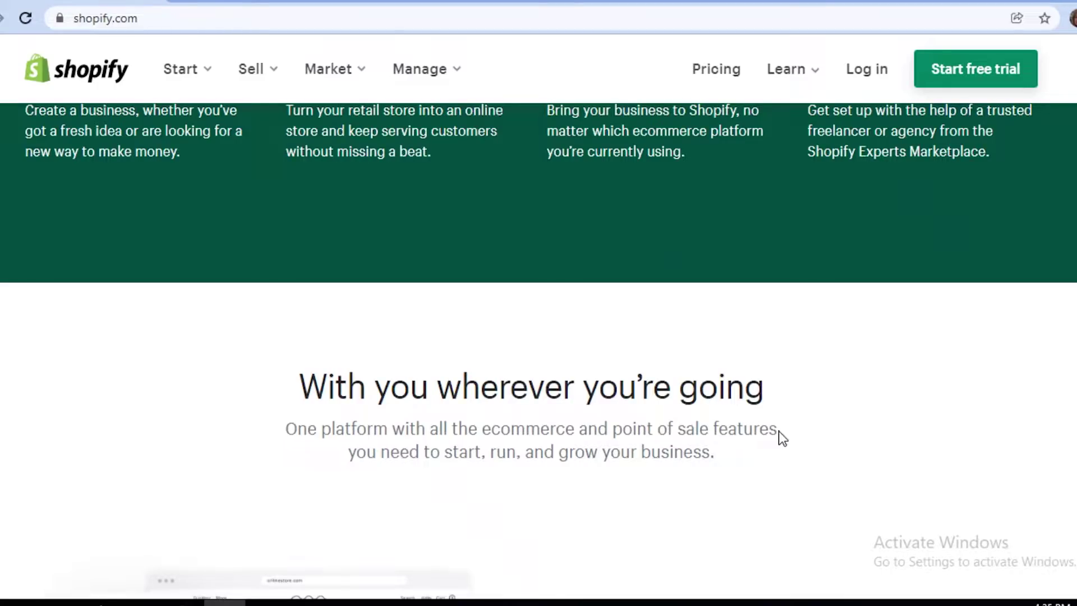
scroll(522, 404, down, 6)
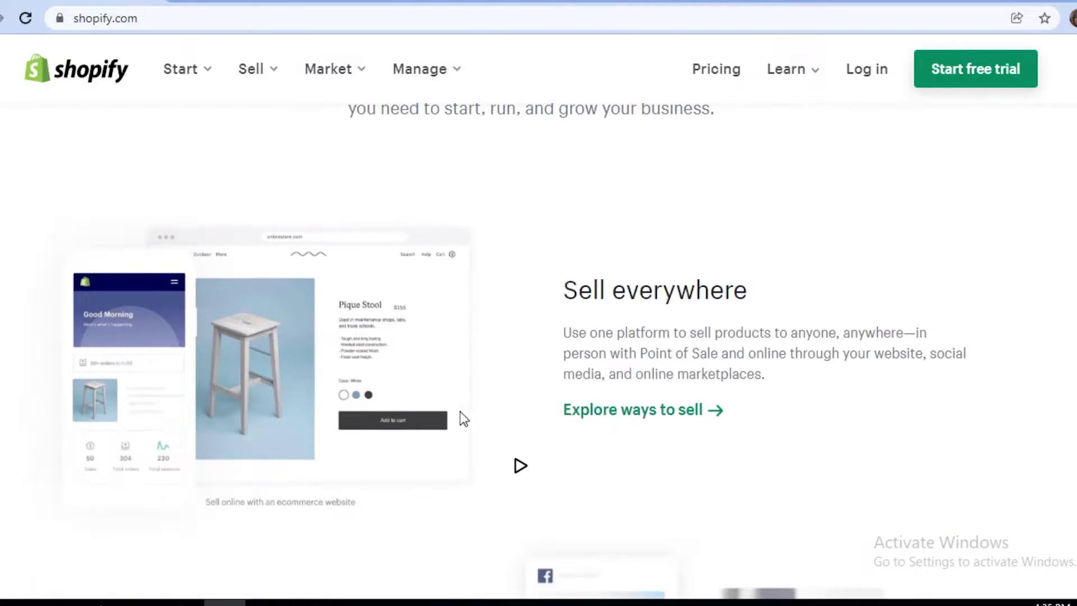
scroll(282, 423, up, 10)
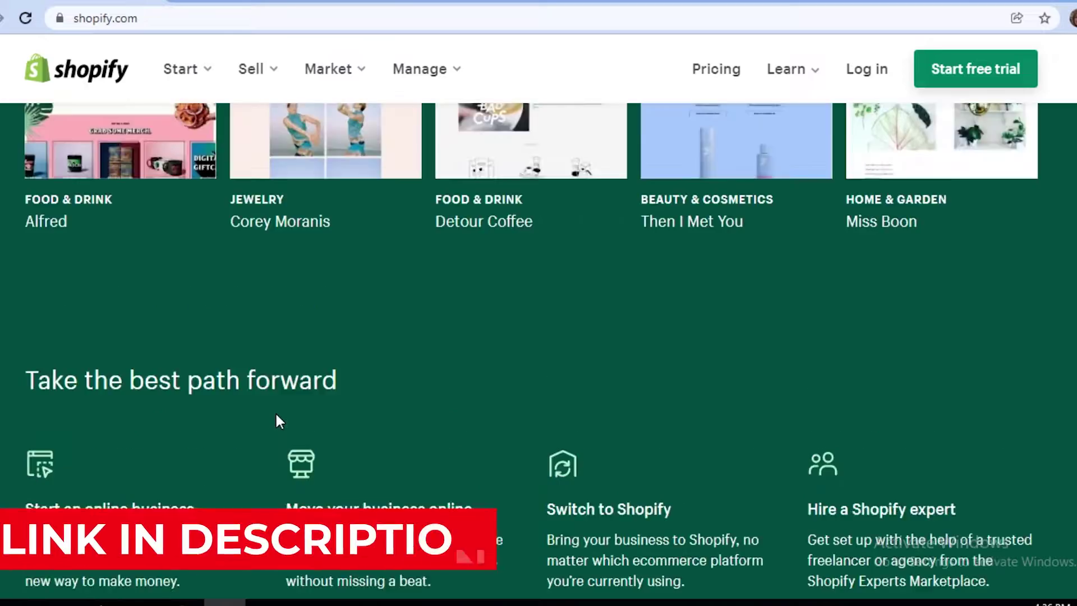
scroll(274, 413, up, 10)
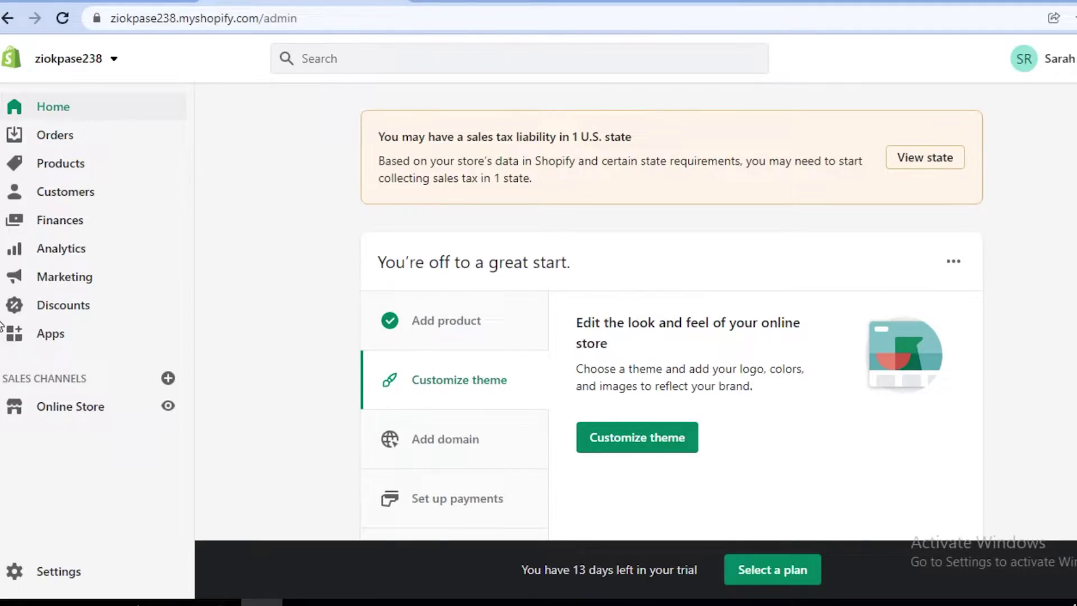
scroll(80, 343, down, 1)
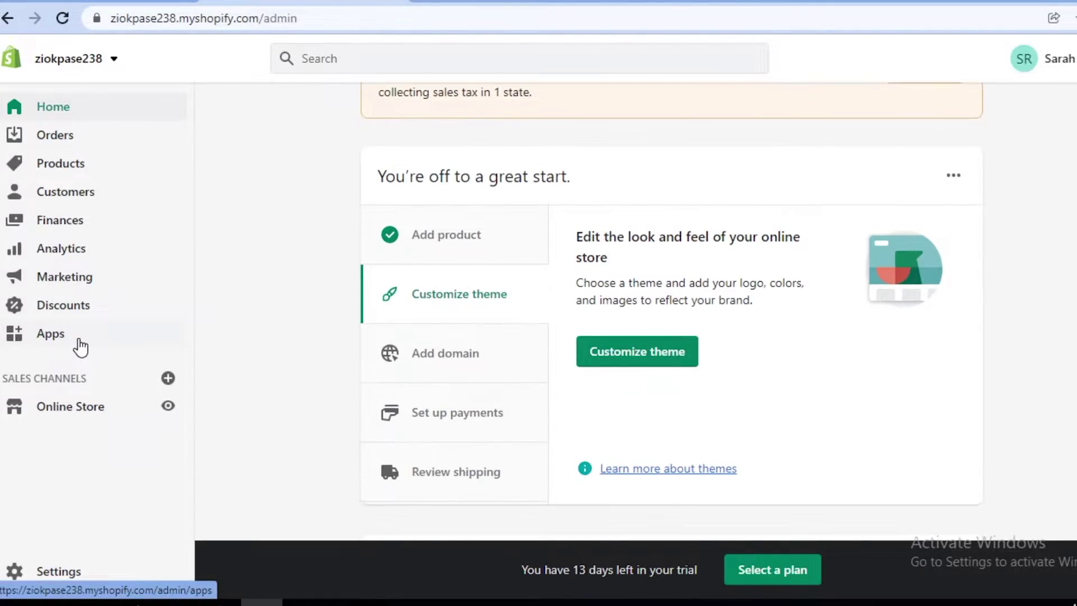
scroll(474, 268, down, 6)
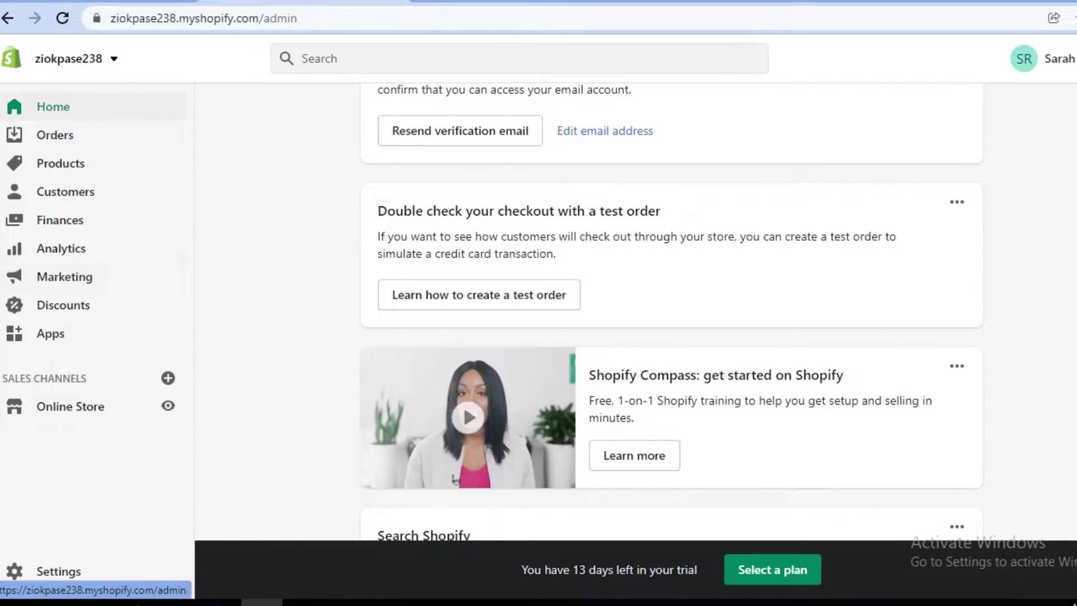
scroll(330, 219, down, 6)
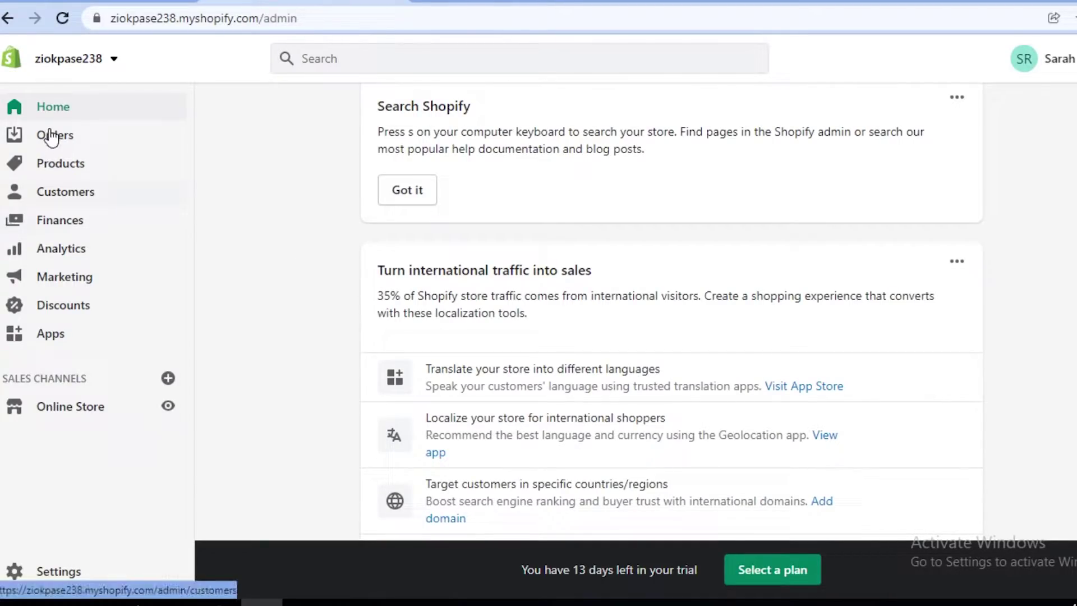
scroll(49, 138, down, 3)
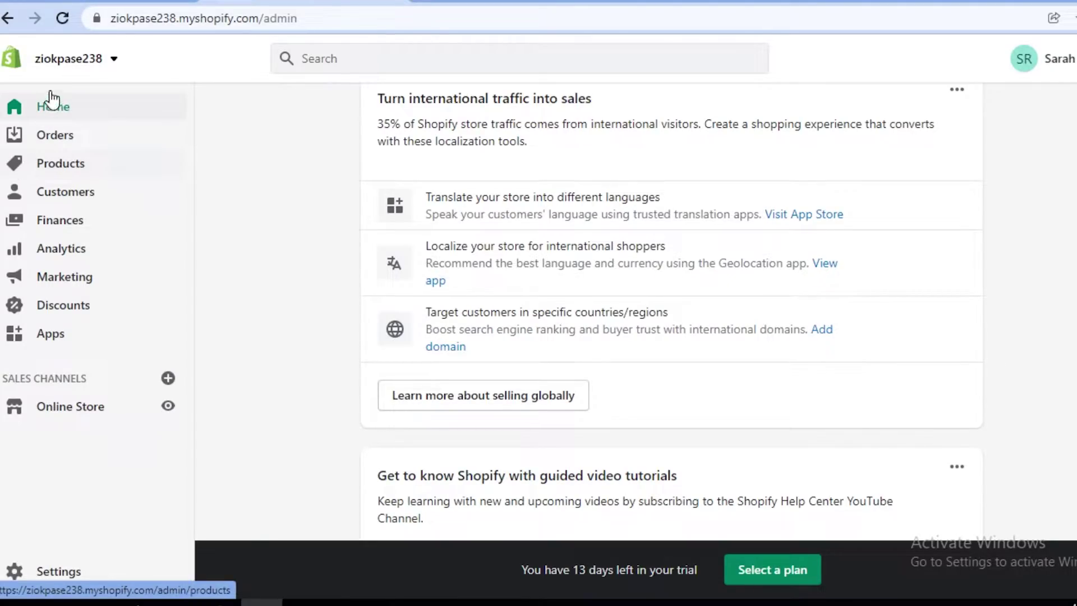
scroll(250, 139, up, 7)
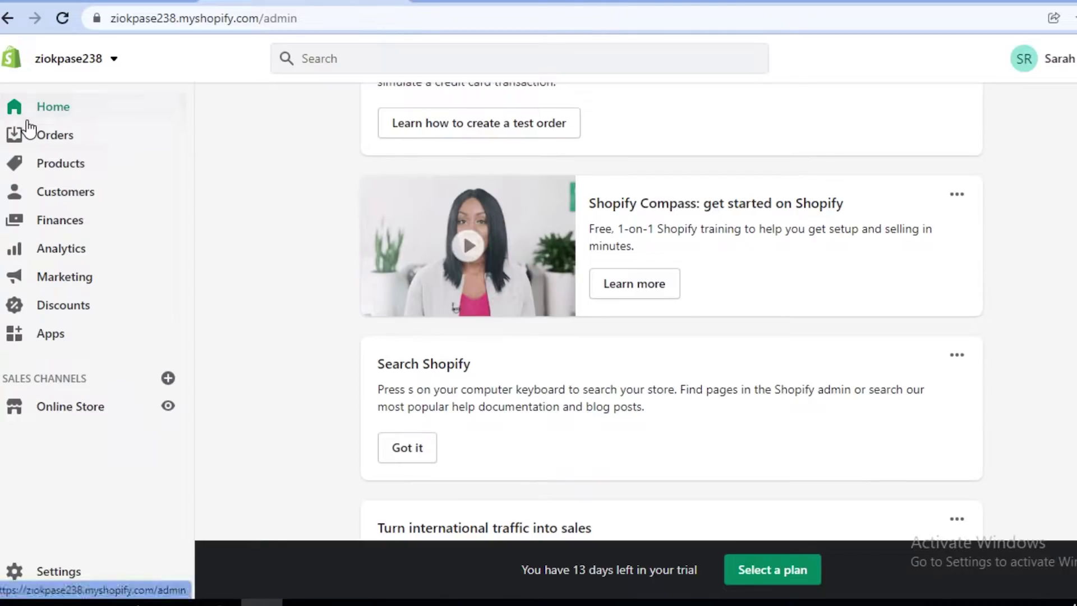
Step: Start a new product titled '1 HOUR BIRTHDAY PERFORMANCE' and move into its description field
click(77, 172)
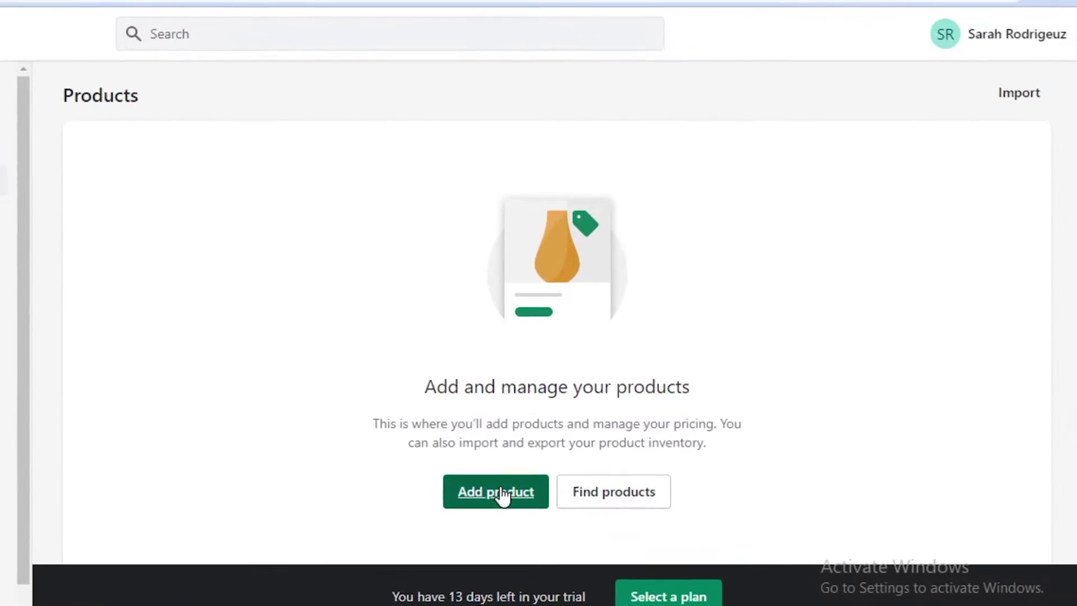
click(501, 492)
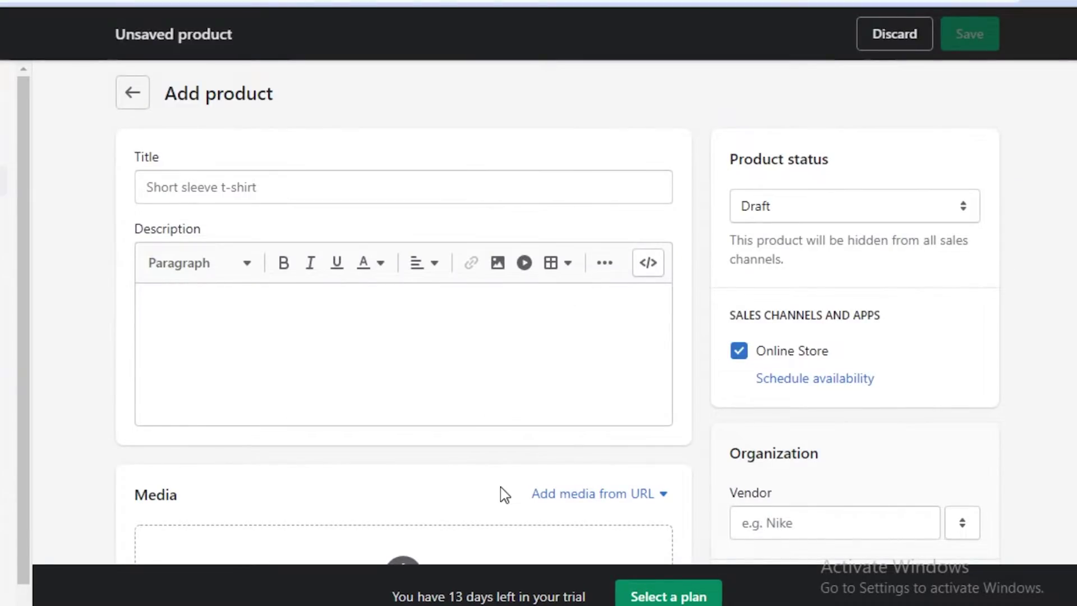
click(411, 186)
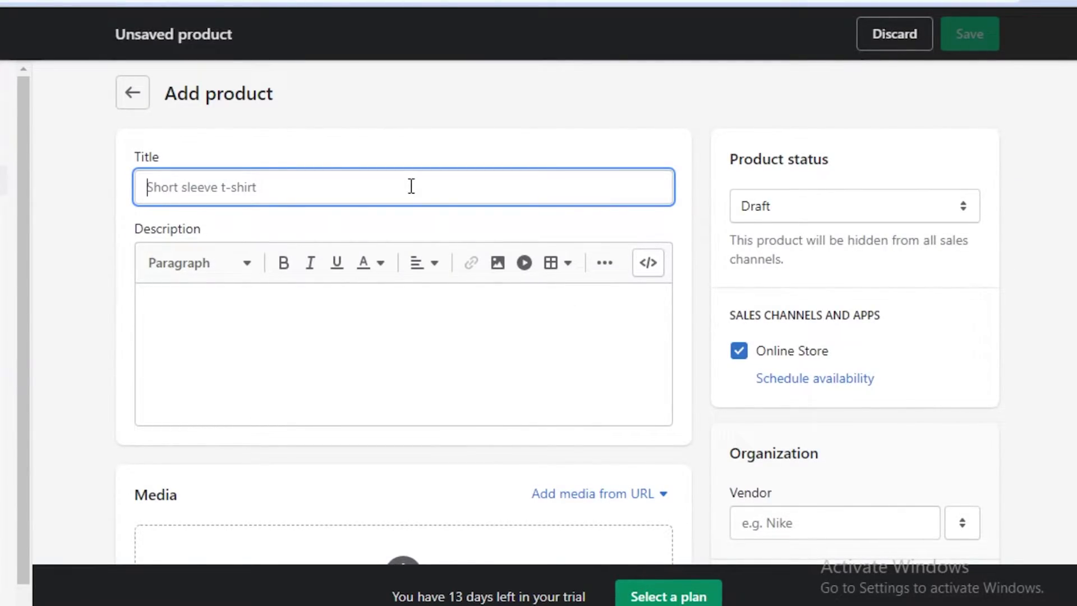
text(1 HOUR  BIRTHDAY G)
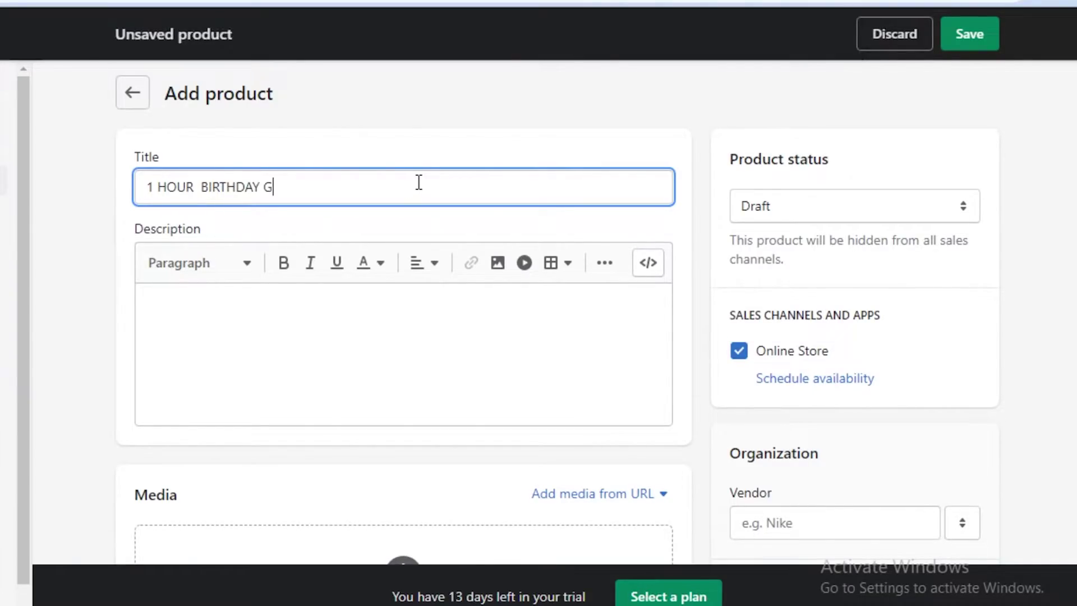
key(BackSpace)
text(PERFORMANCE)
click(272, 429)
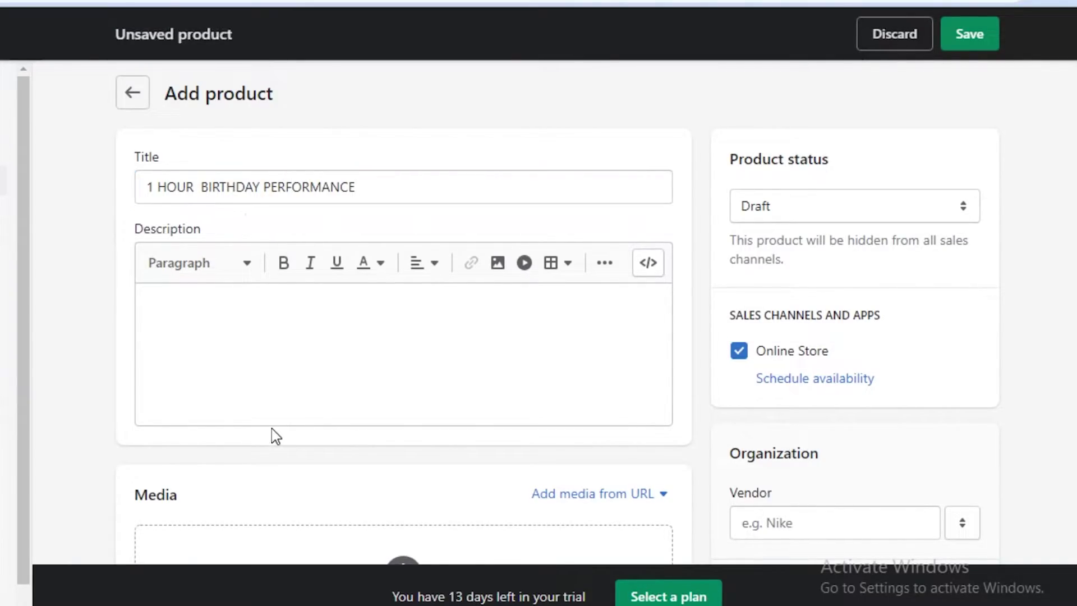
click(257, 338)
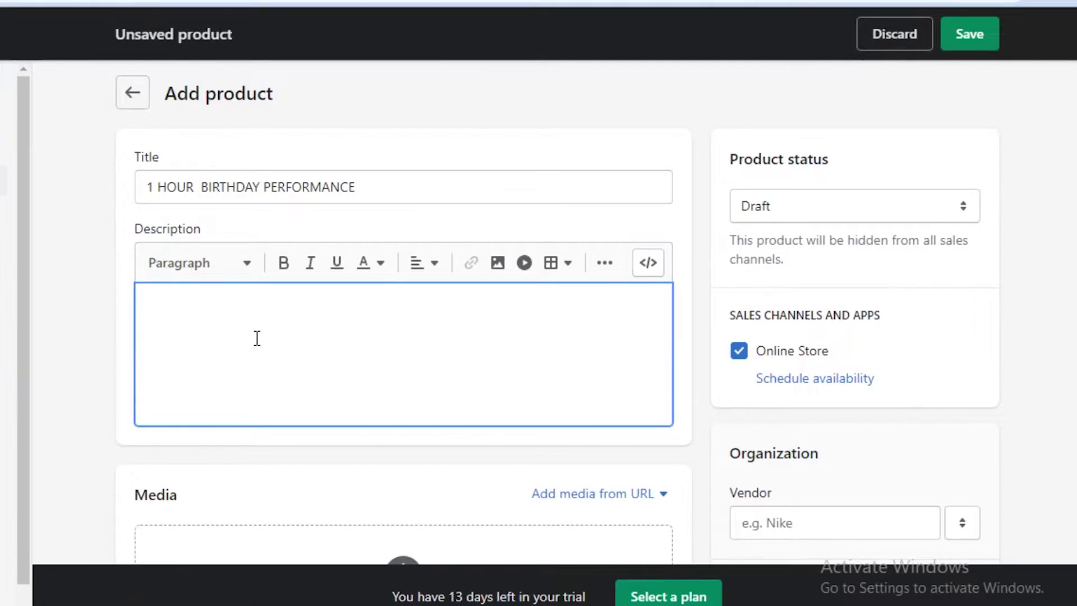
Step: Set the product price to 40
scroll(202, 393, down, 8)
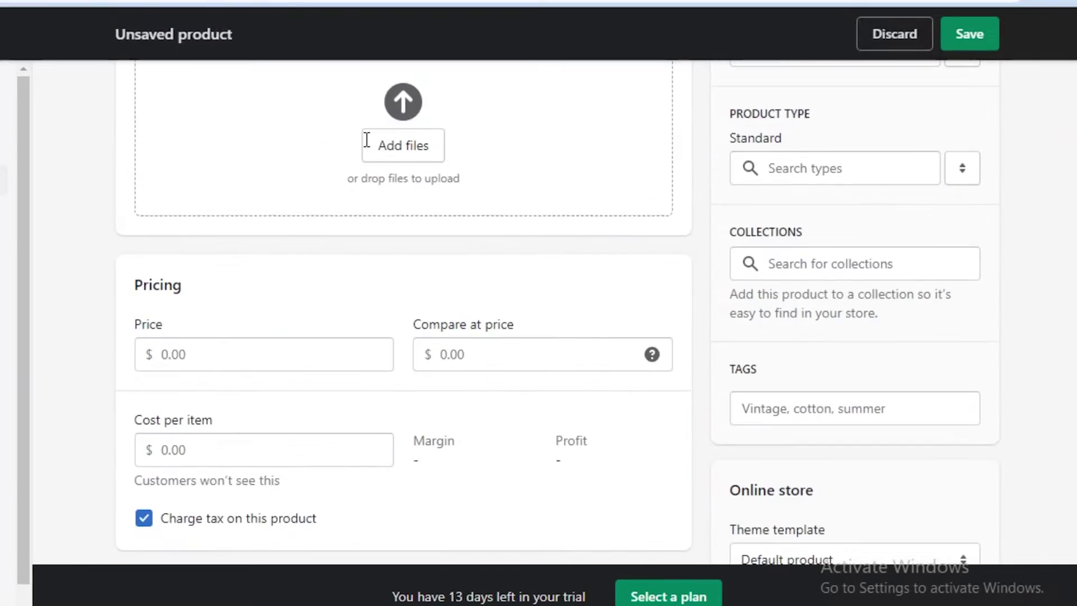
scroll(334, 257, down, 3)
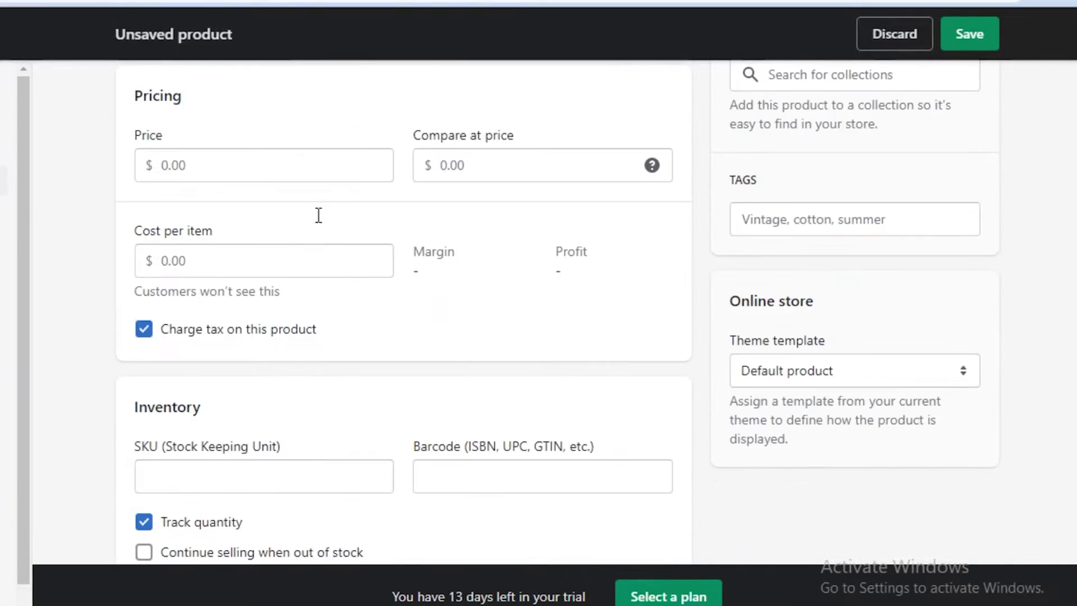
click(325, 166)
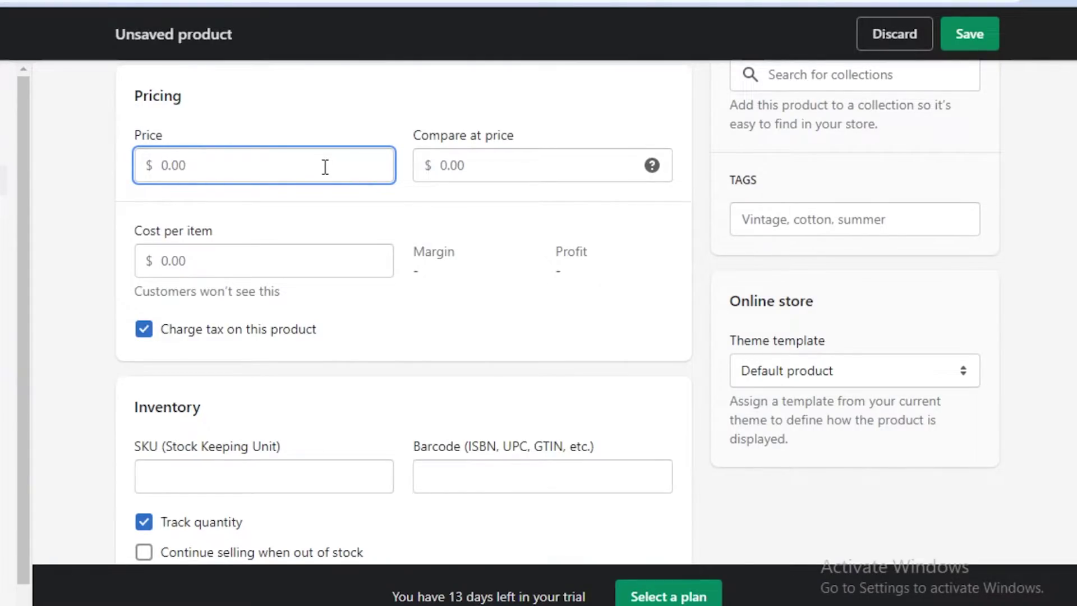
text(40)
Step: Uncheck 'This is a physical product' and Track quantity, then review the form
scroll(325, 169, up, 3)
scroll(325, 174, down, 6)
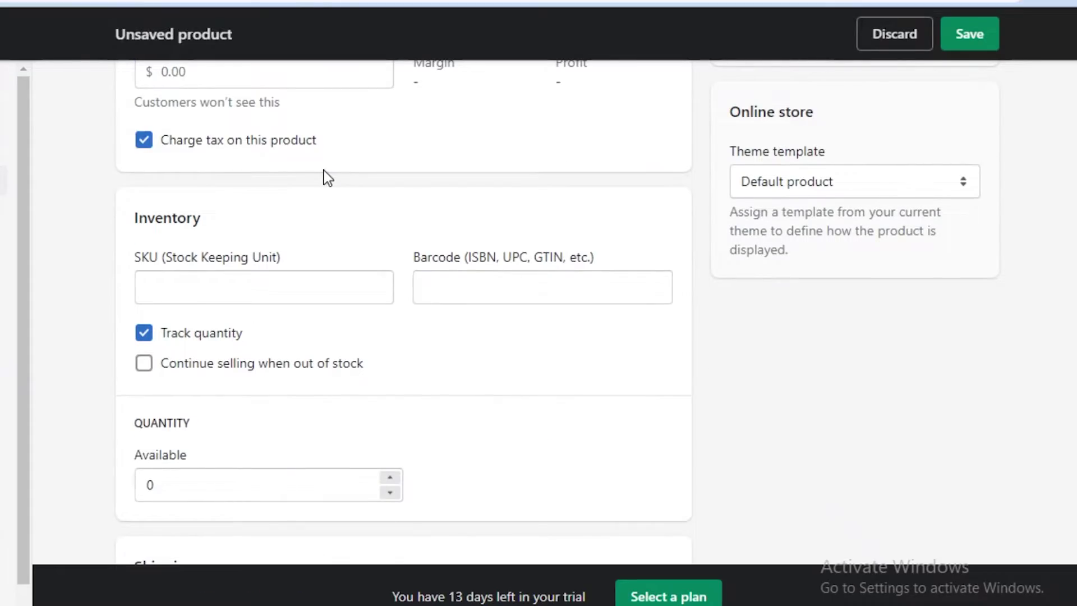
scroll(133, 452, down, 7)
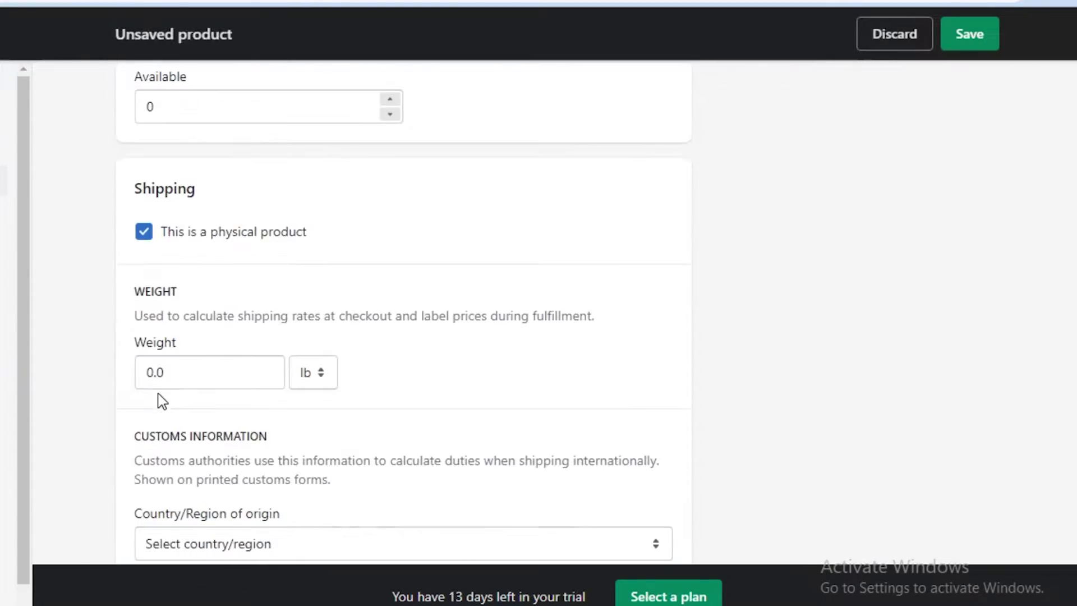
click(145, 240)
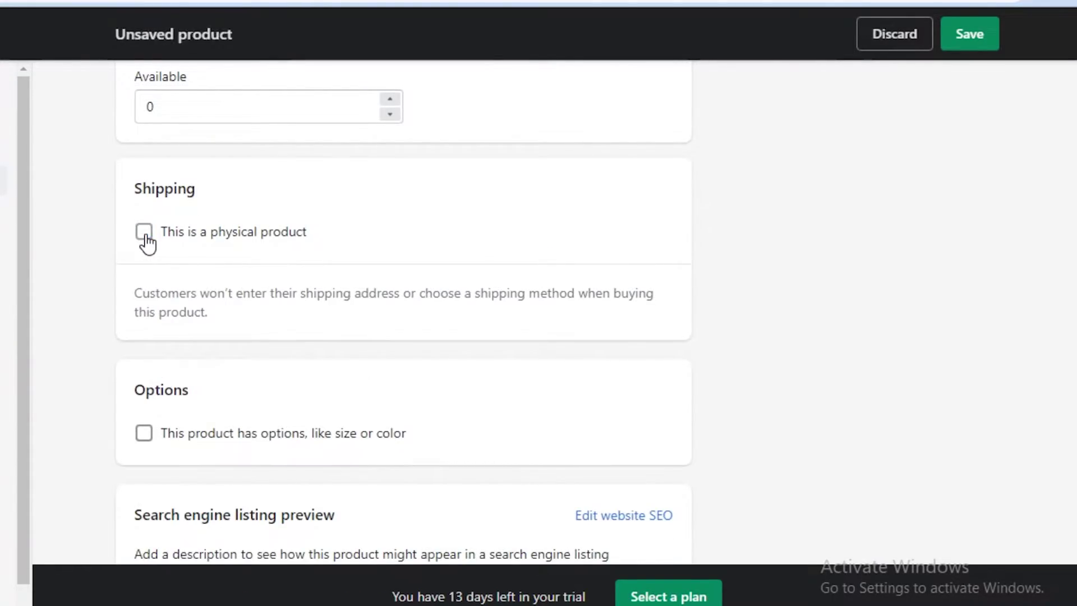
scroll(401, 306, up, 2)
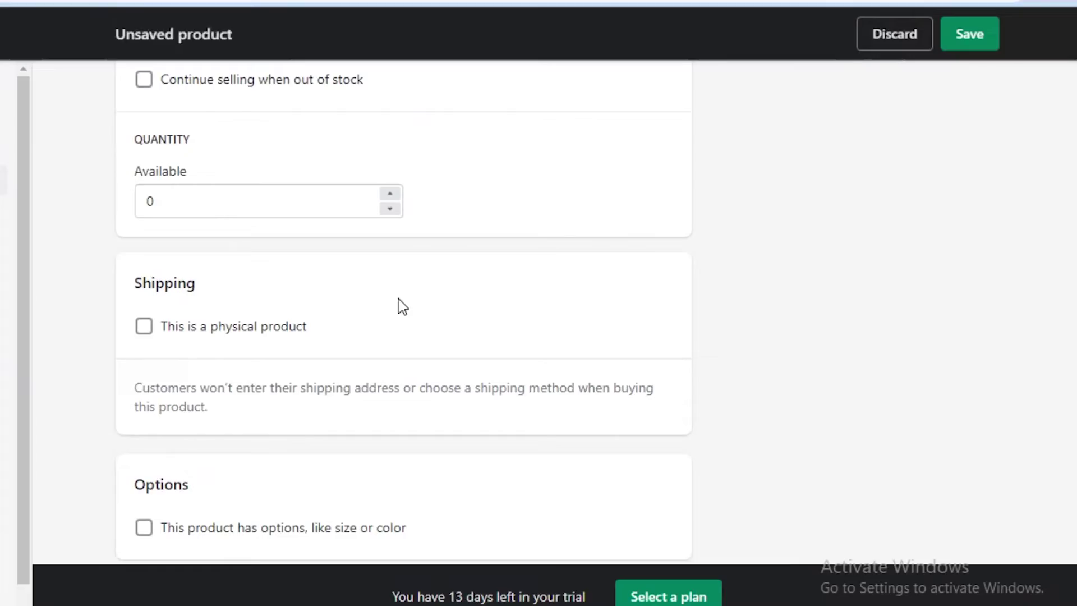
scroll(402, 306, up, 2)
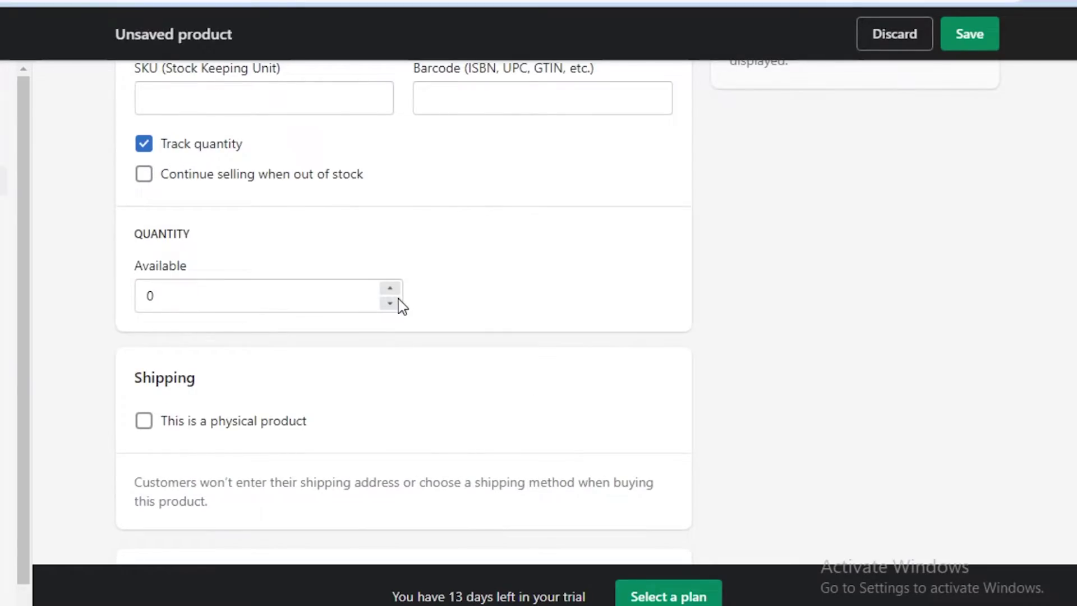
click(208, 149)
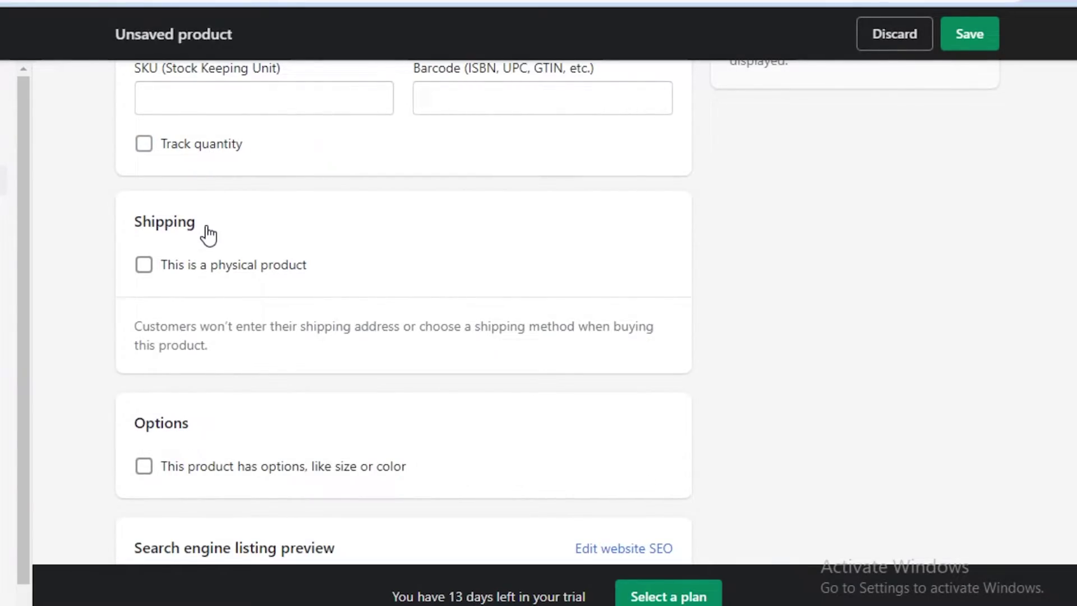
scroll(209, 235, down, 3)
scroll(930, 247, up, 10)
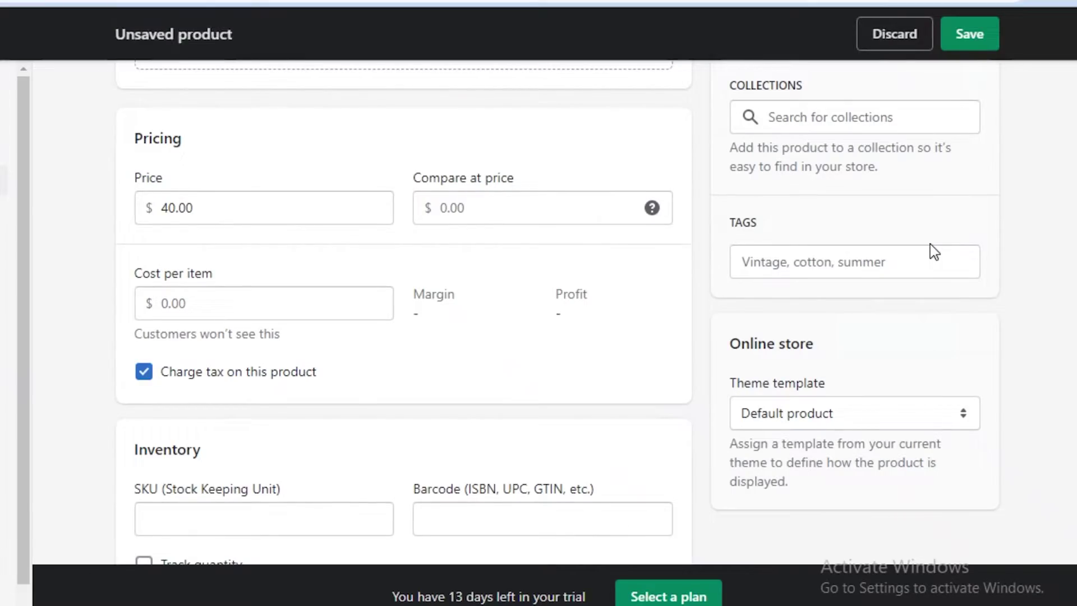
scroll(934, 252, up, 2)
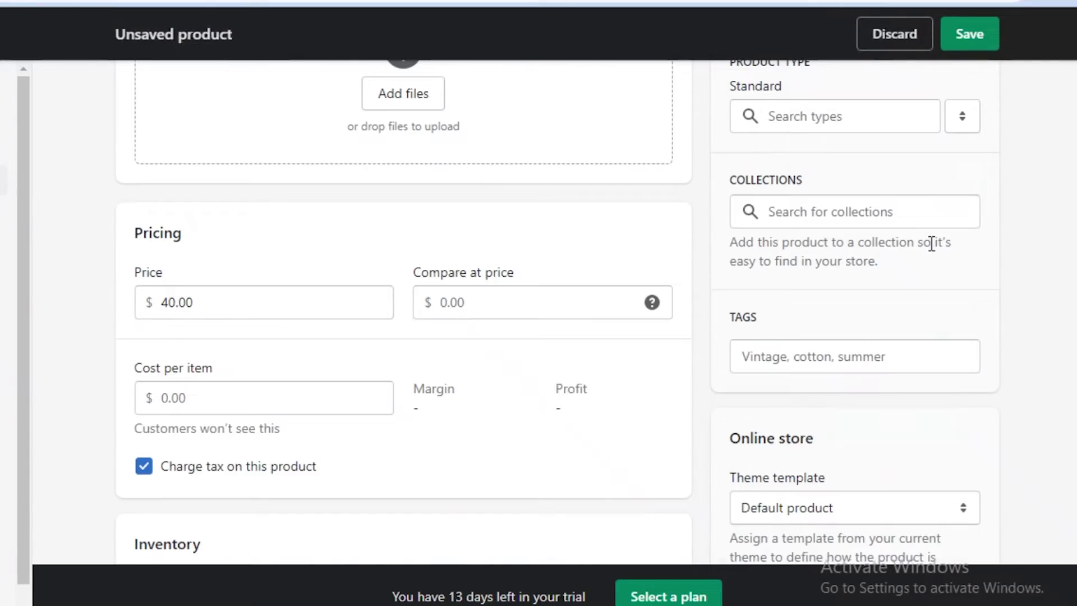
scroll(898, 245, up, 3)
scroll(874, 247, down, 2)
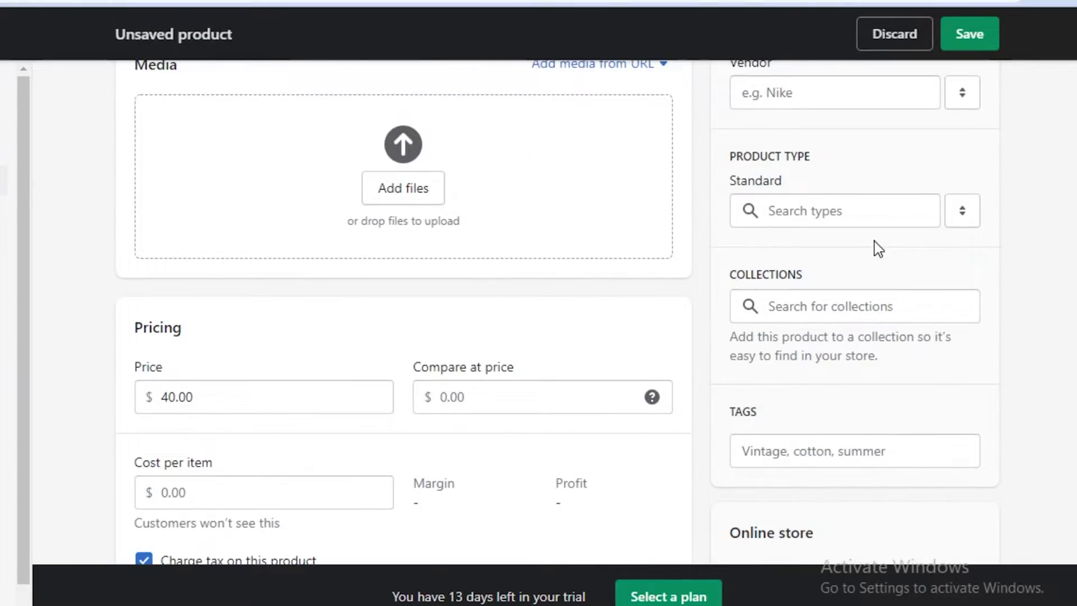
scroll(878, 248, down, 5)
scroll(791, 348, down, 5)
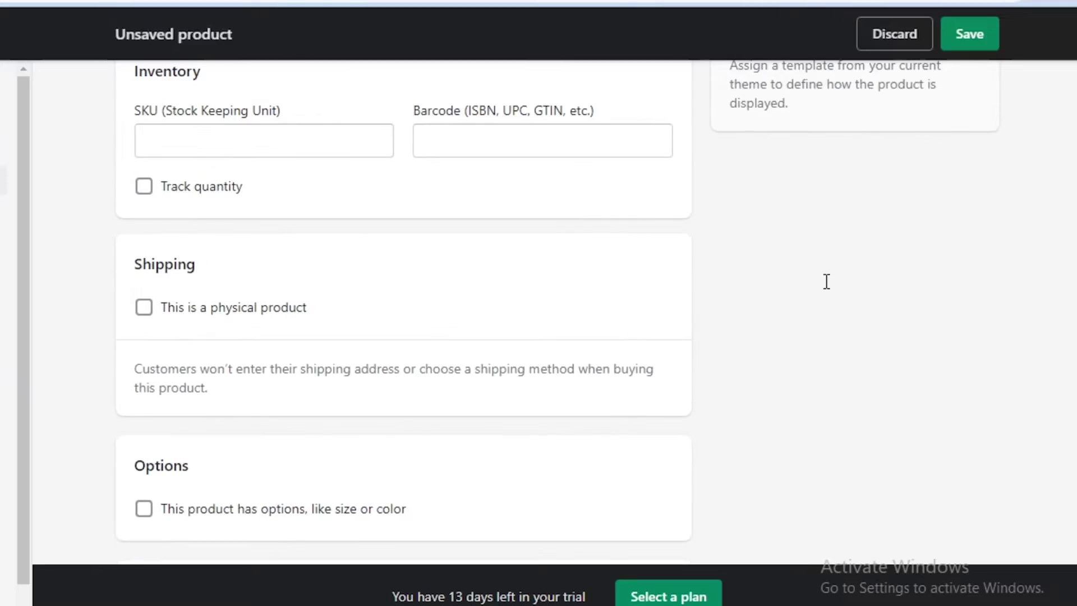
scroll(728, 379, up, 3)
scroll(1016, 84, up, 4)
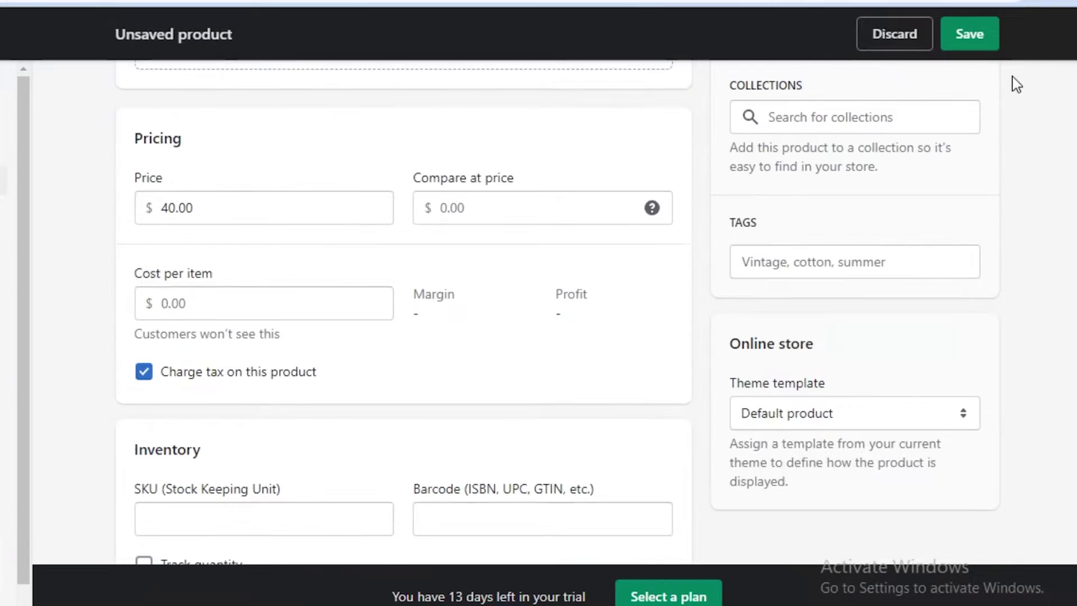
Step: Save the birthday performance product as a draft and start another new product
click(982, 31)
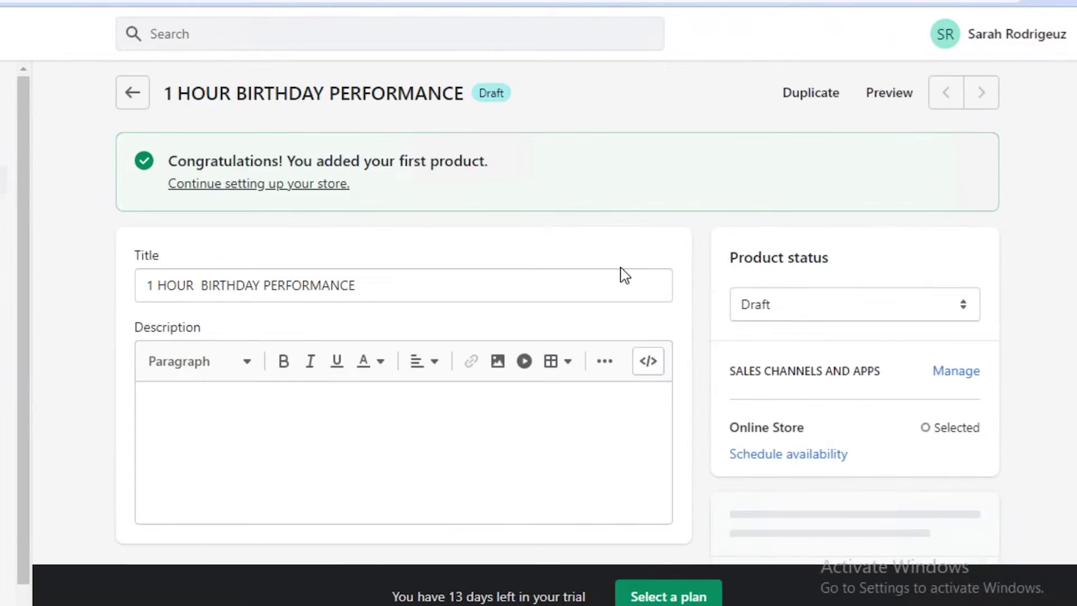
scroll(185, 237, down, 1)
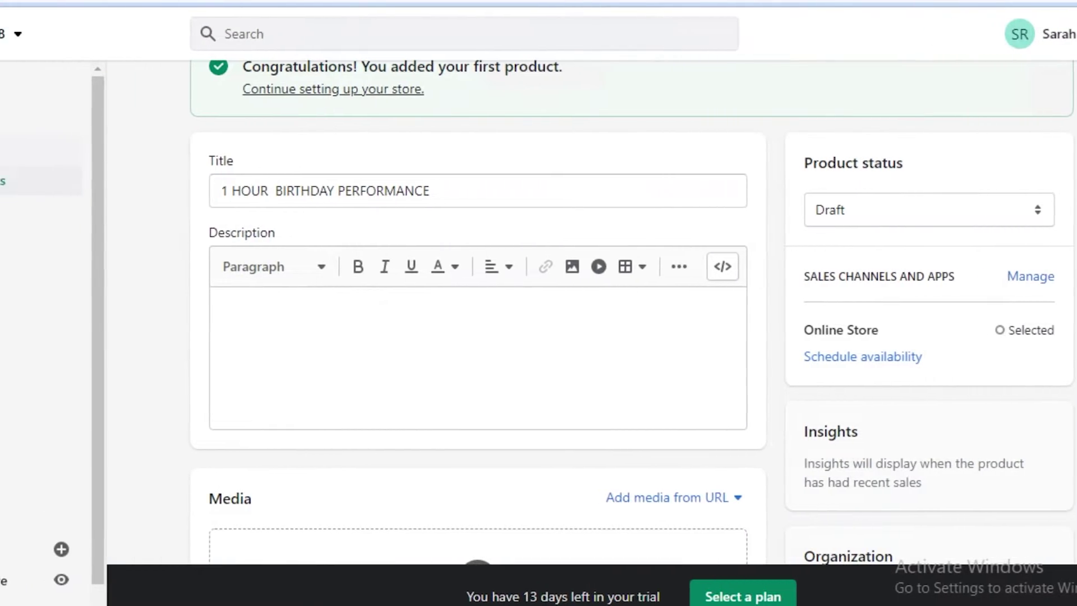
click(84, 151)
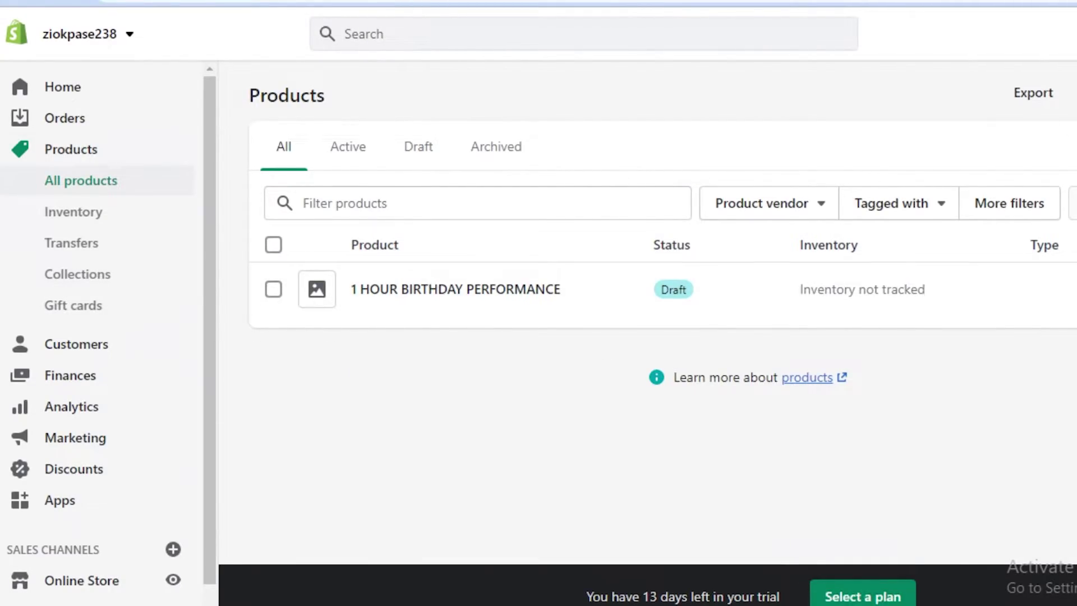
click(1022, 106)
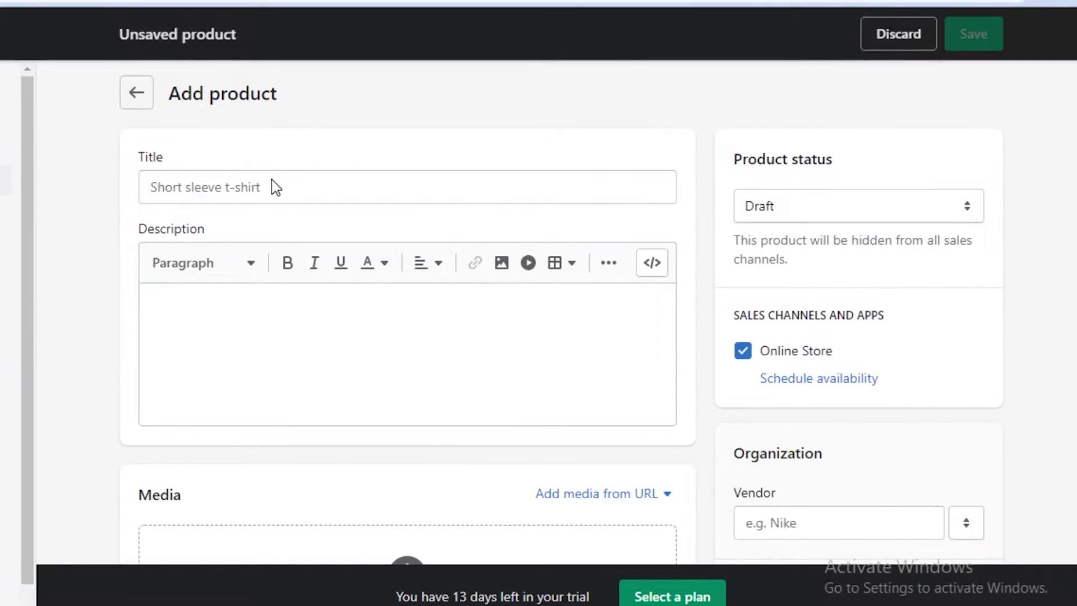
Step: Title the product '30 minute nightclub gig' and price it at 50
click(273, 180)
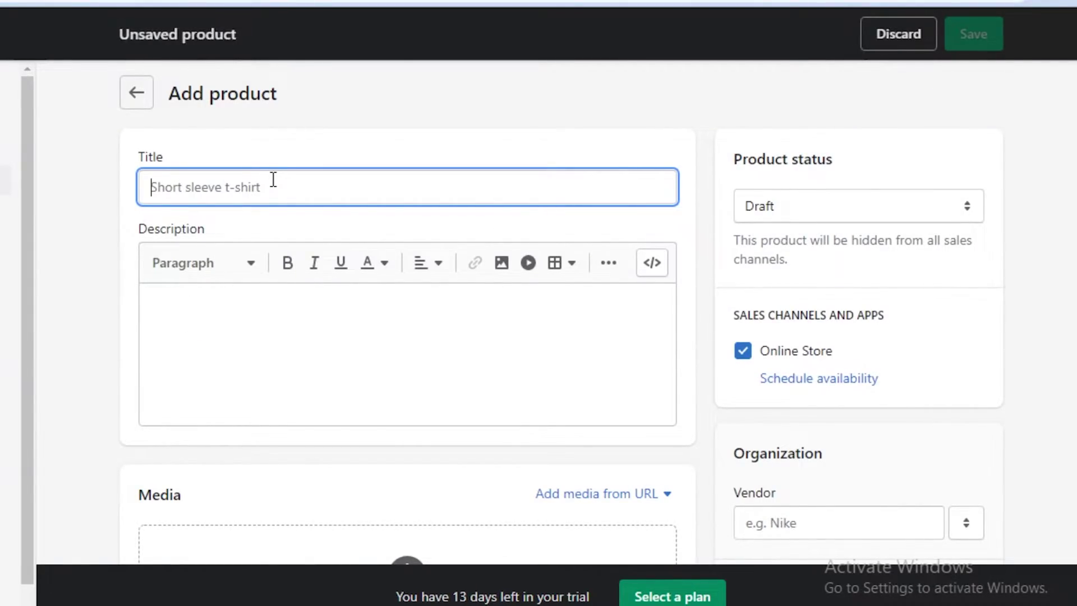
text(30 minute night)
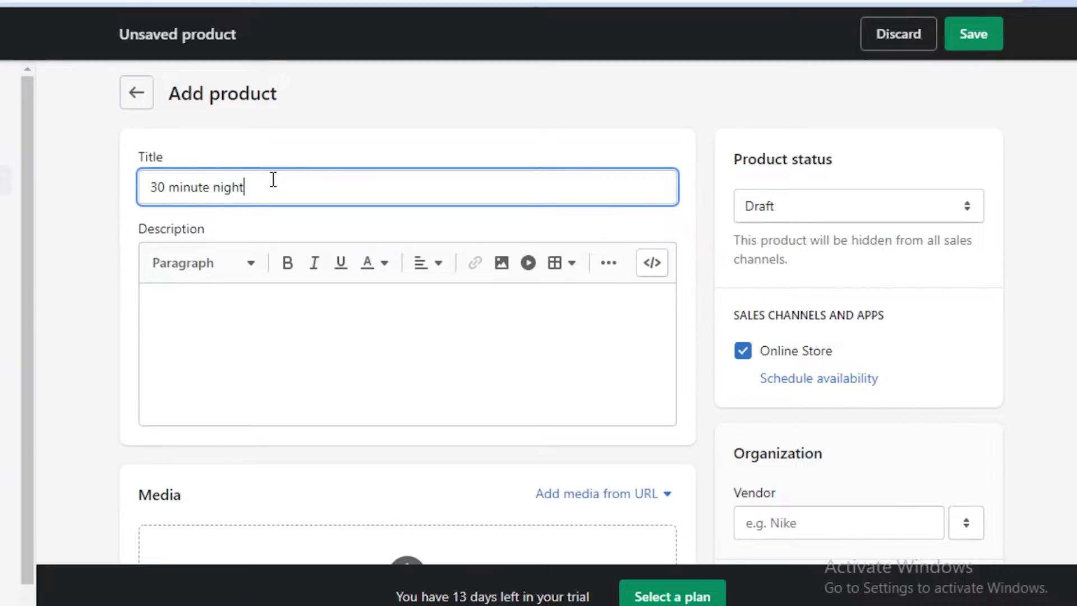
text(club gig)
scroll(273, 181, down, 2)
scroll(237, 274, down, 5)
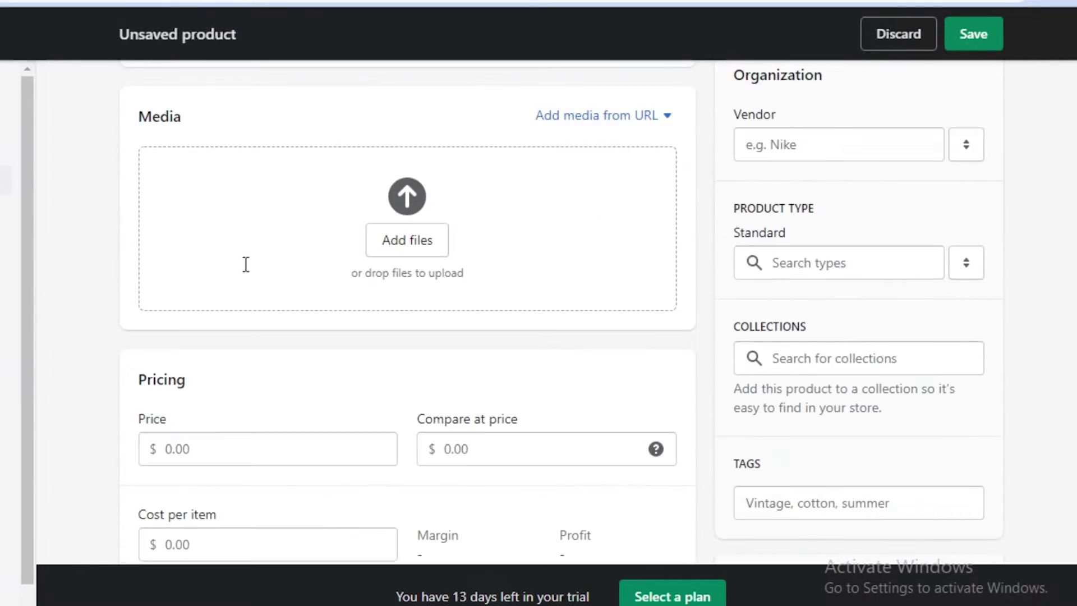
scroll(245, 272, down, 5)
click(330, 161)
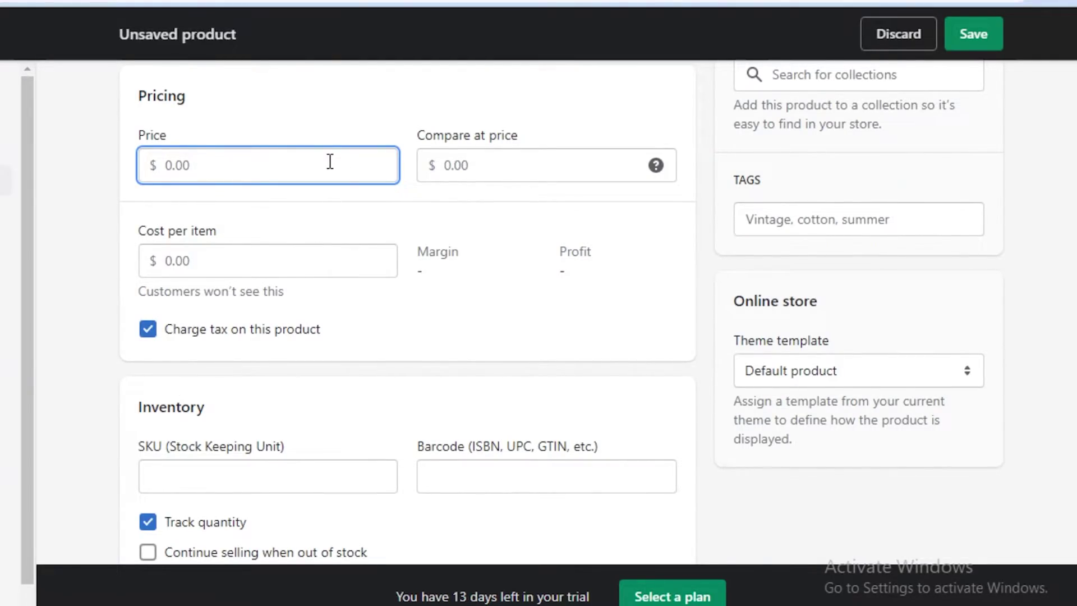
text(50)
Step: Turn off quantity tracking and physical product, save the gig, and return to Products
scroll(116, 461, down, 3)
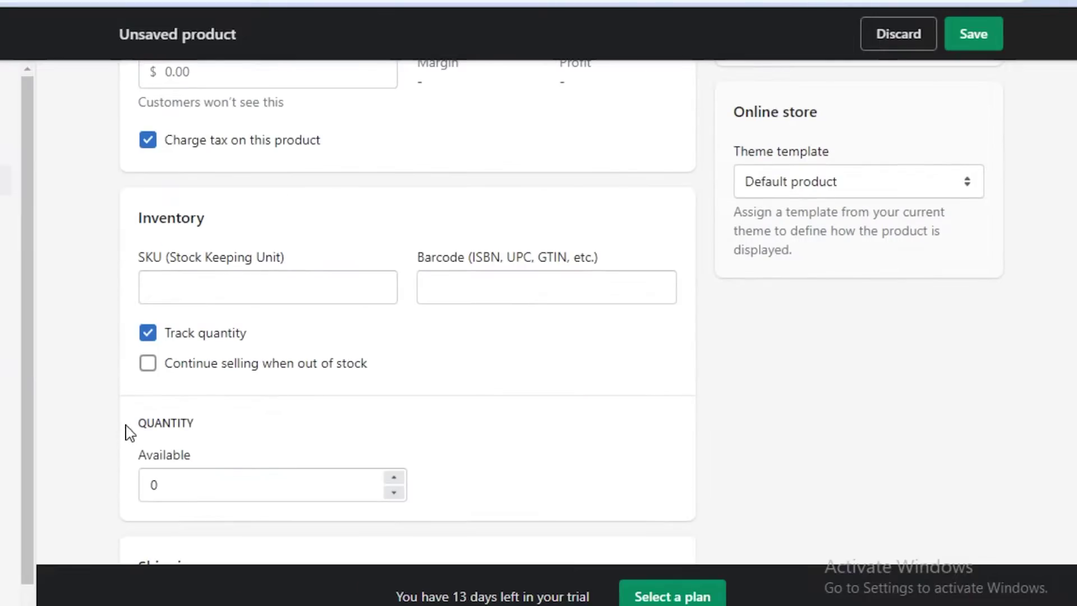
click(173, 338)
scroll(212, 281, down, 2)
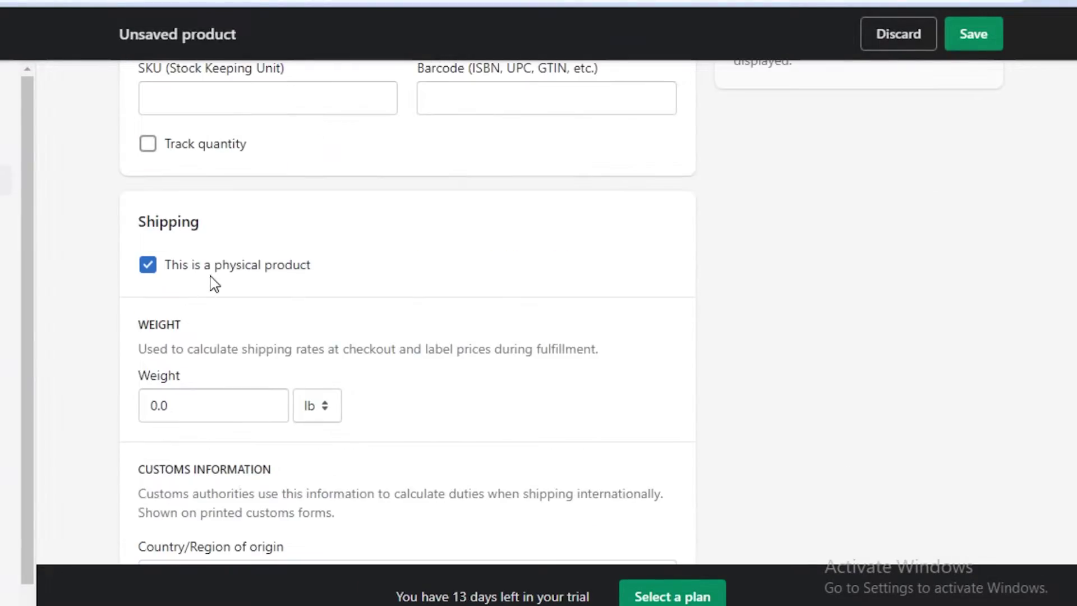
click(219, 274)
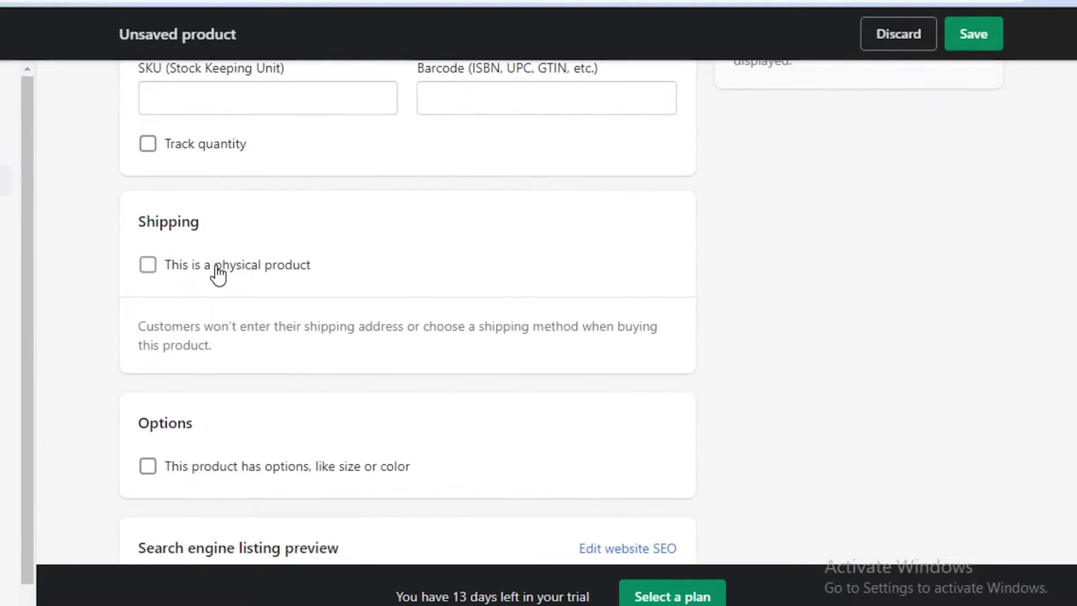
click(974, 35)
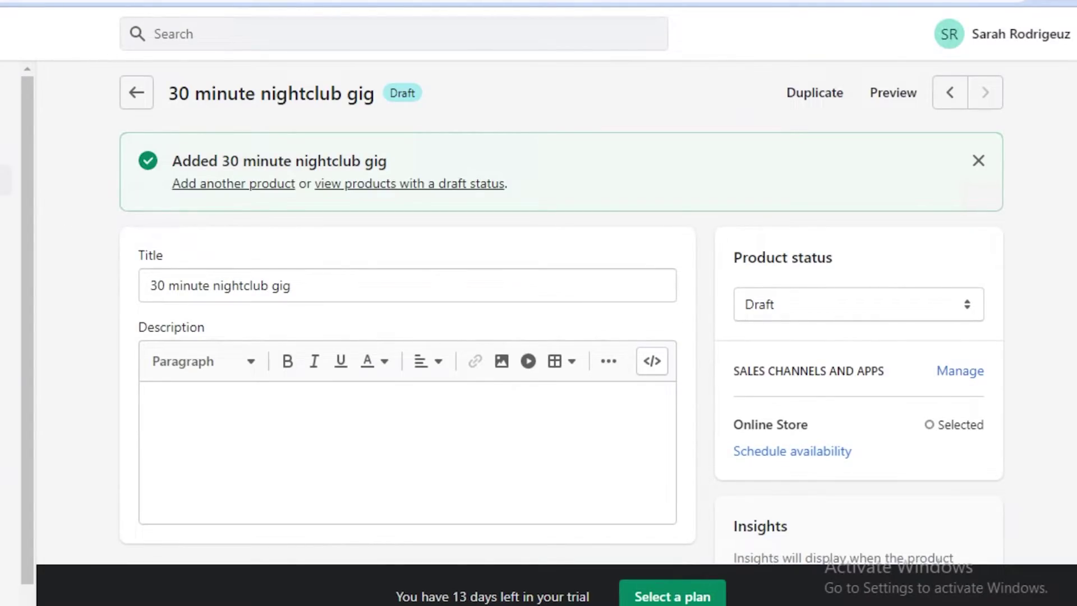
scroll(248, 385, down, 2)
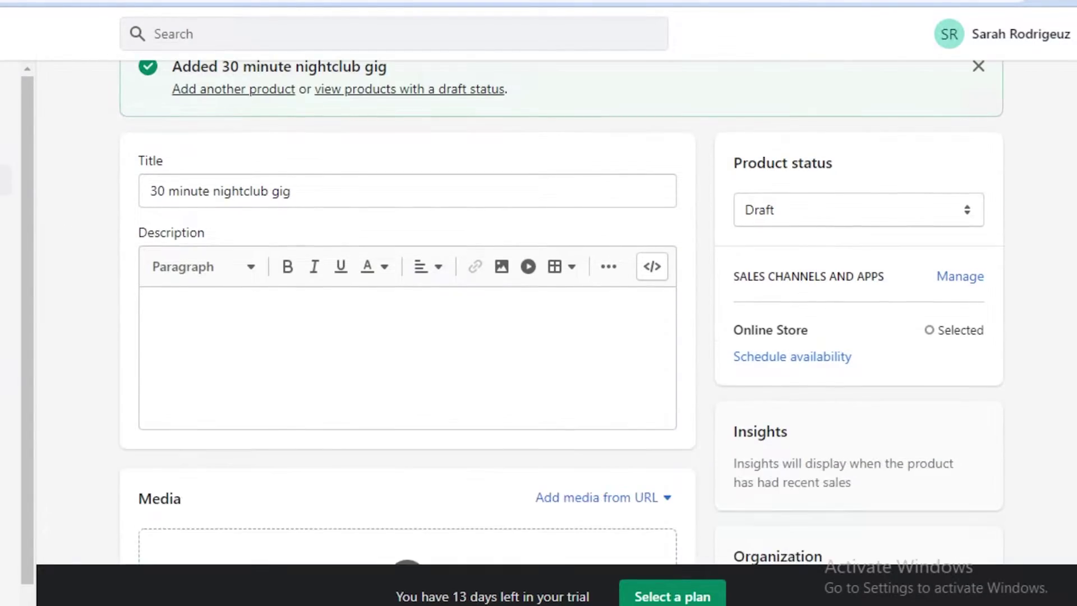
key(alt+Left)
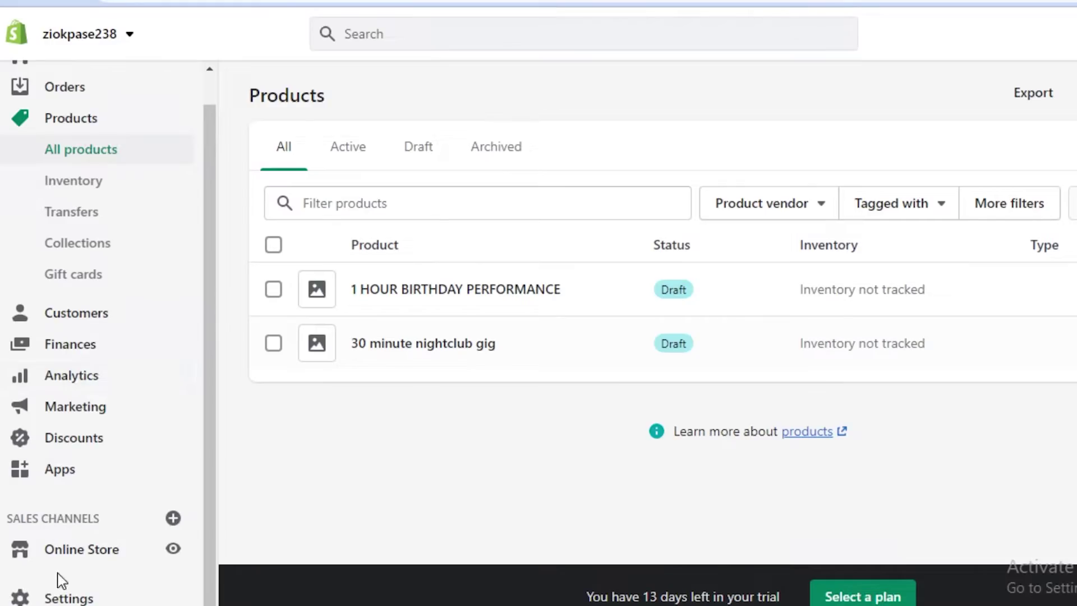
Step: Open the Online Store themes page and scroll down to the theme library
click(82, 549)
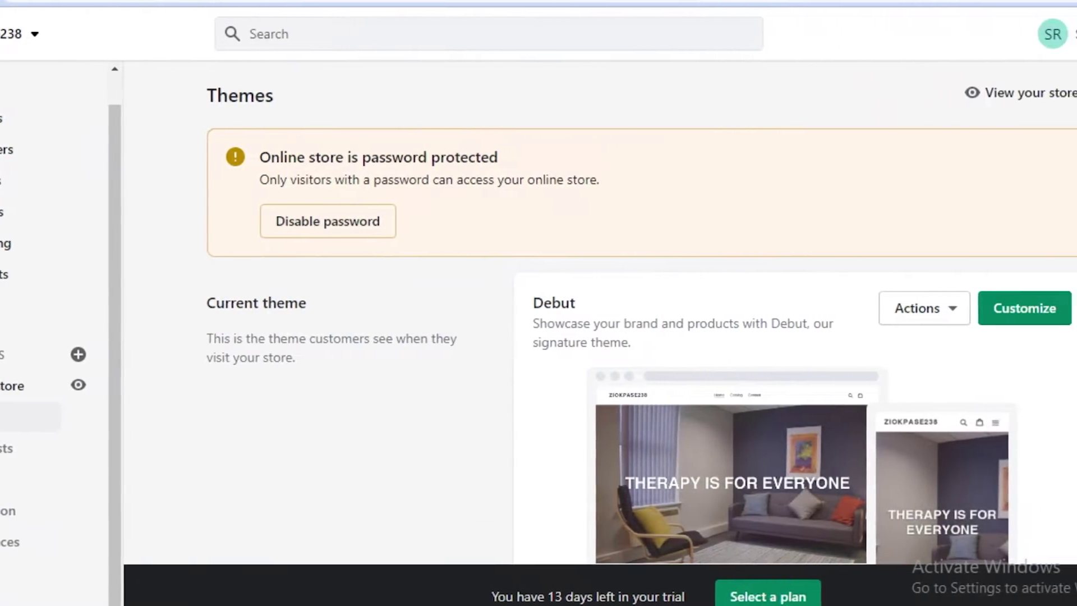
scroll(1066, 202, down, 2)
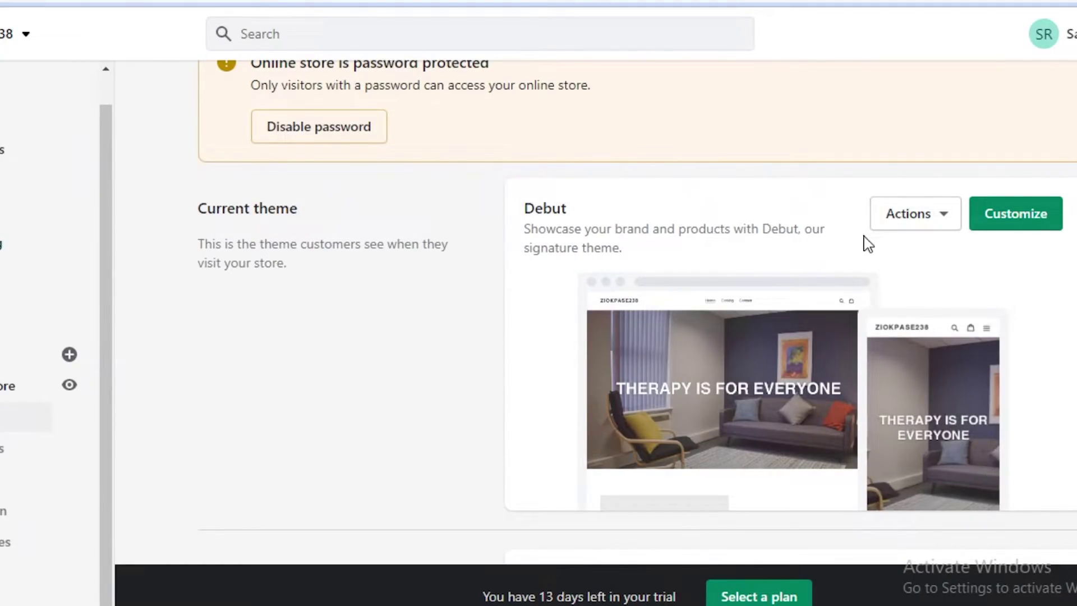
scroll(1041, 244, down, 7)
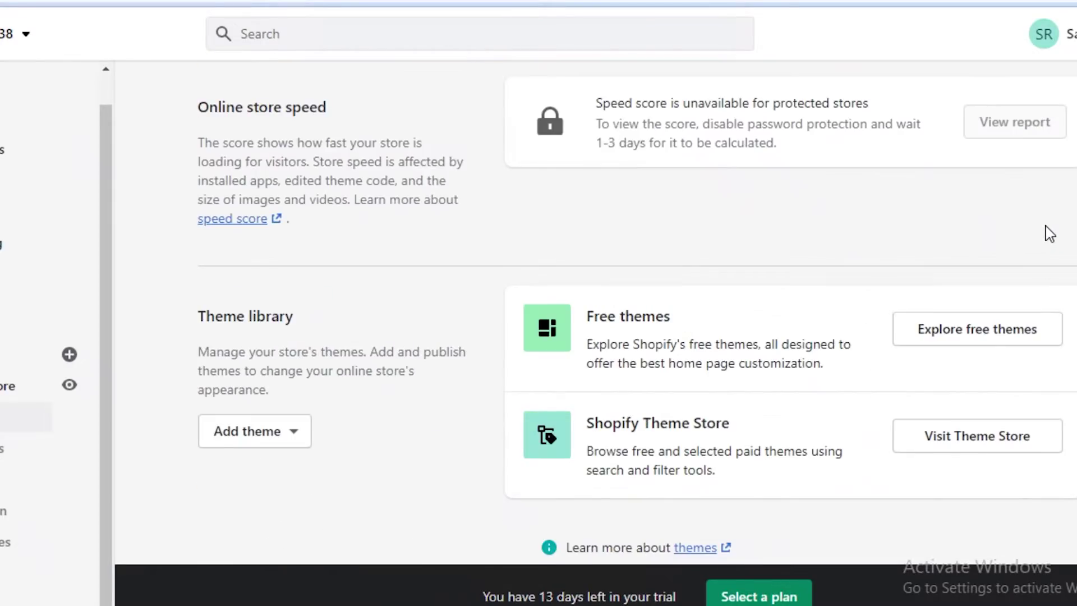
scroll(1049, 233, down, 1)
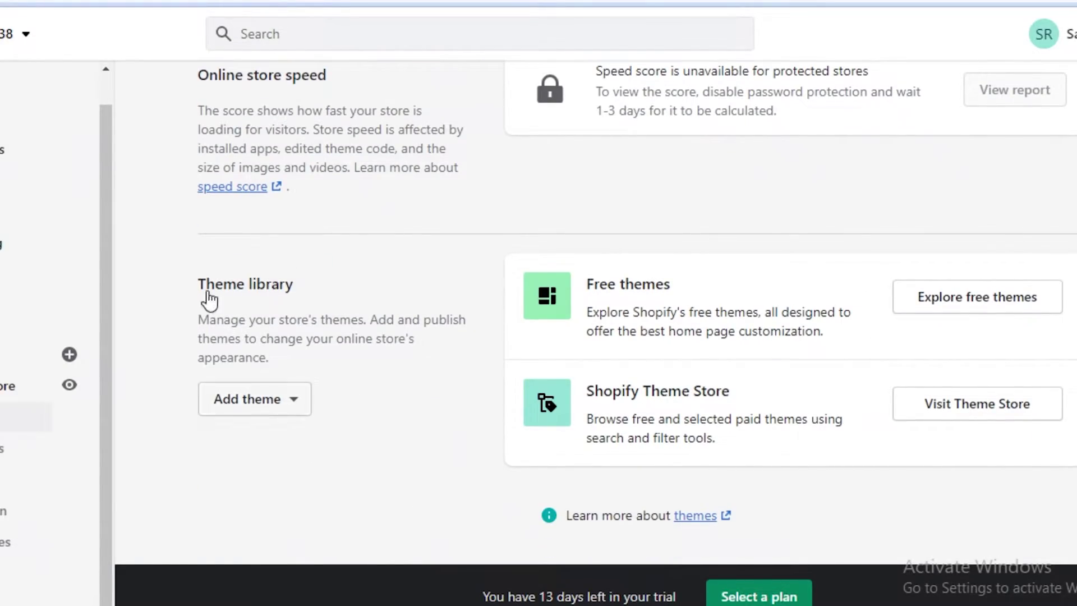
Step: Pick the Minimal theme from the free themes catalogue and add it to the library
click(959, 302)
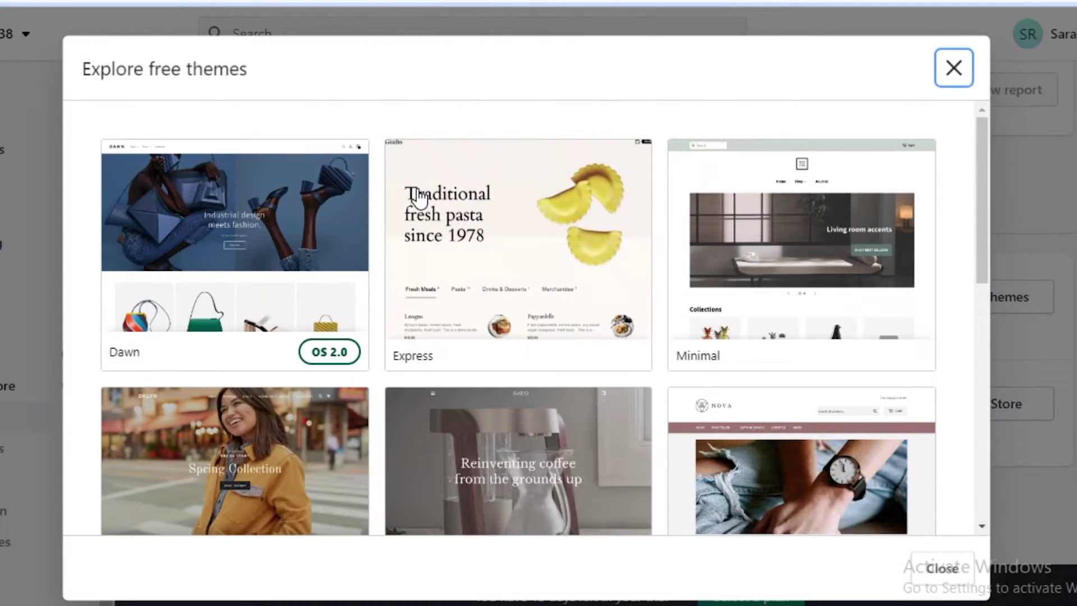
scroll(814, 231, down, 3)
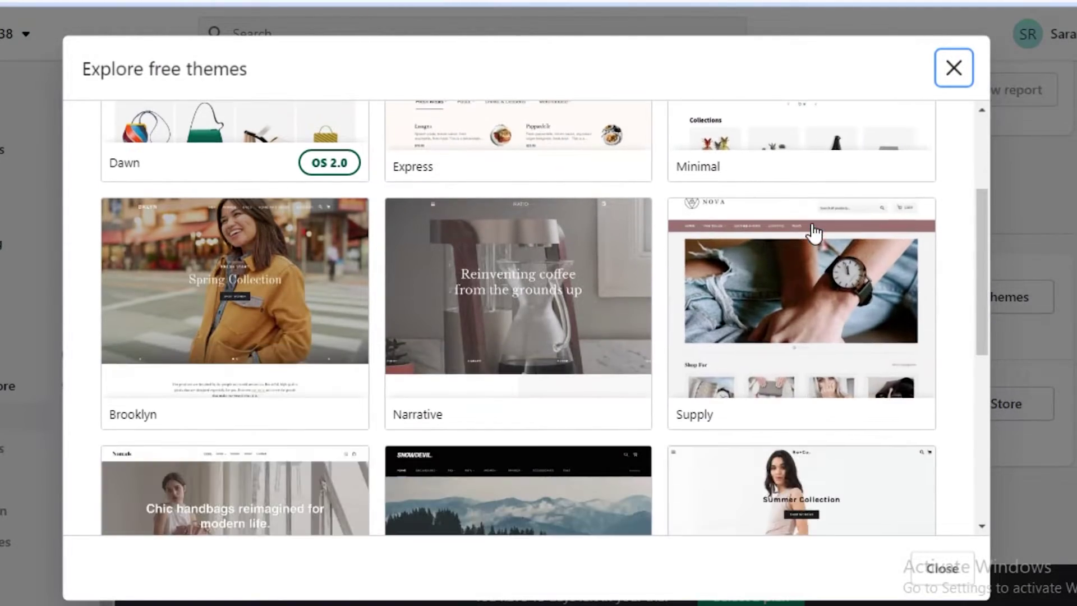
scroll(782, 284, down, 2)
scroll(781, 271, down, 2)
scroll(679, 267, up, 3)
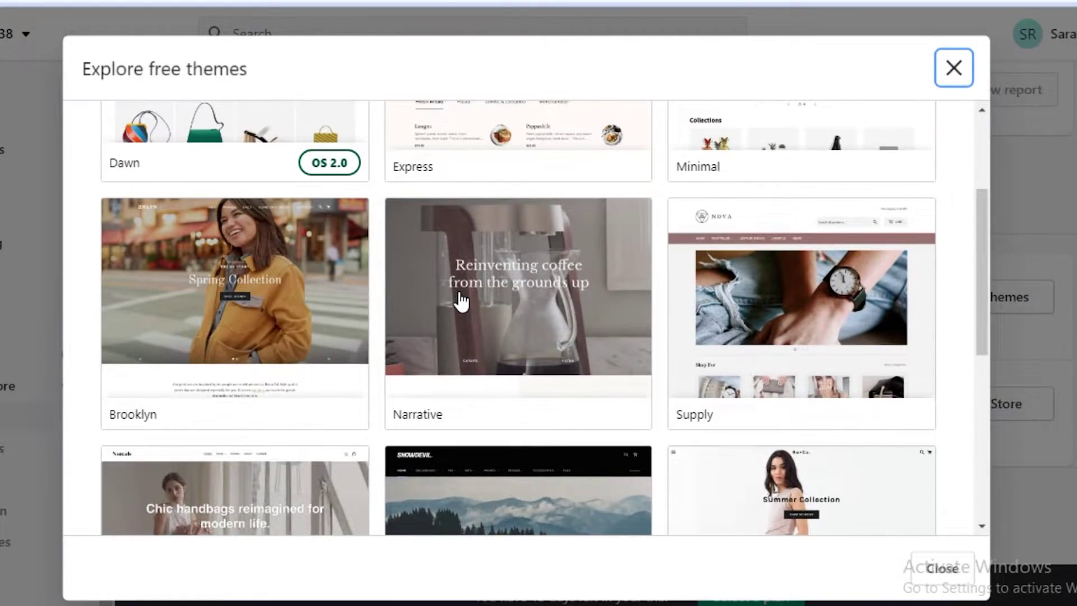
scroll(460, 301, up, 3)
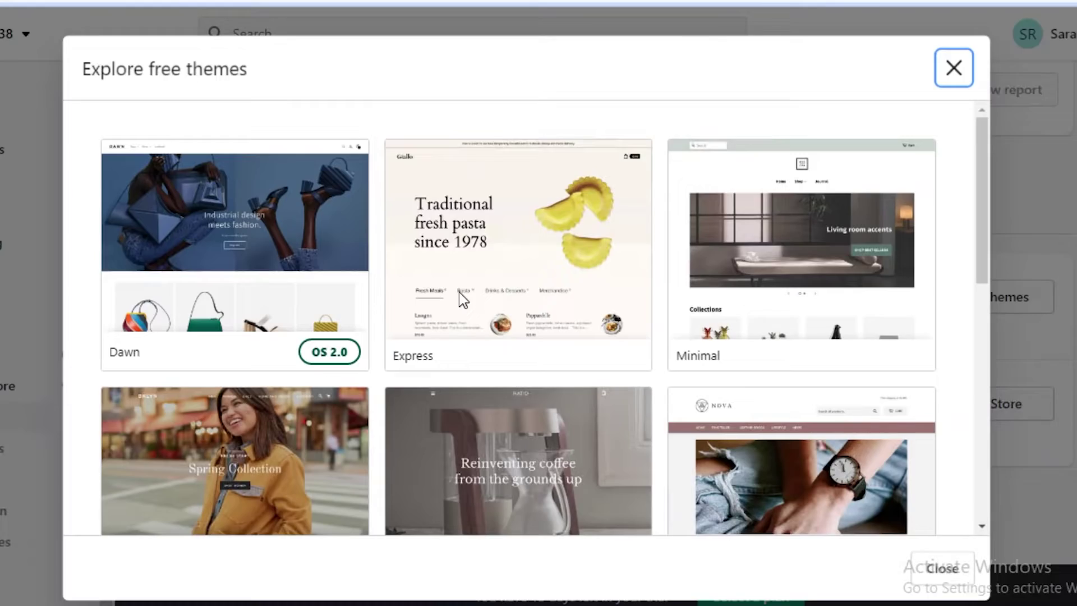
click(866, 206)
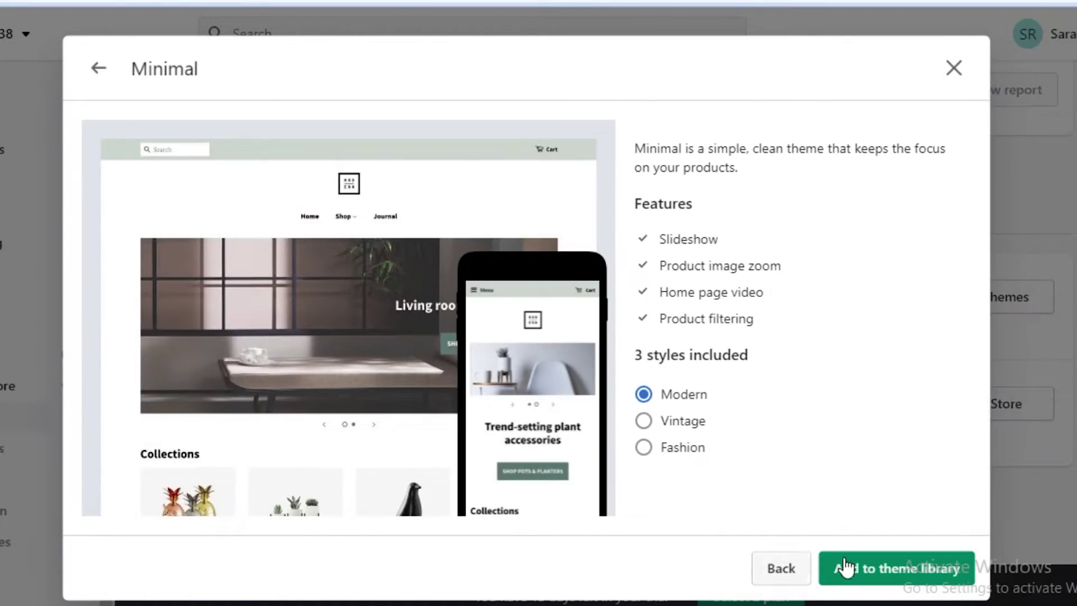
click(846, 561)
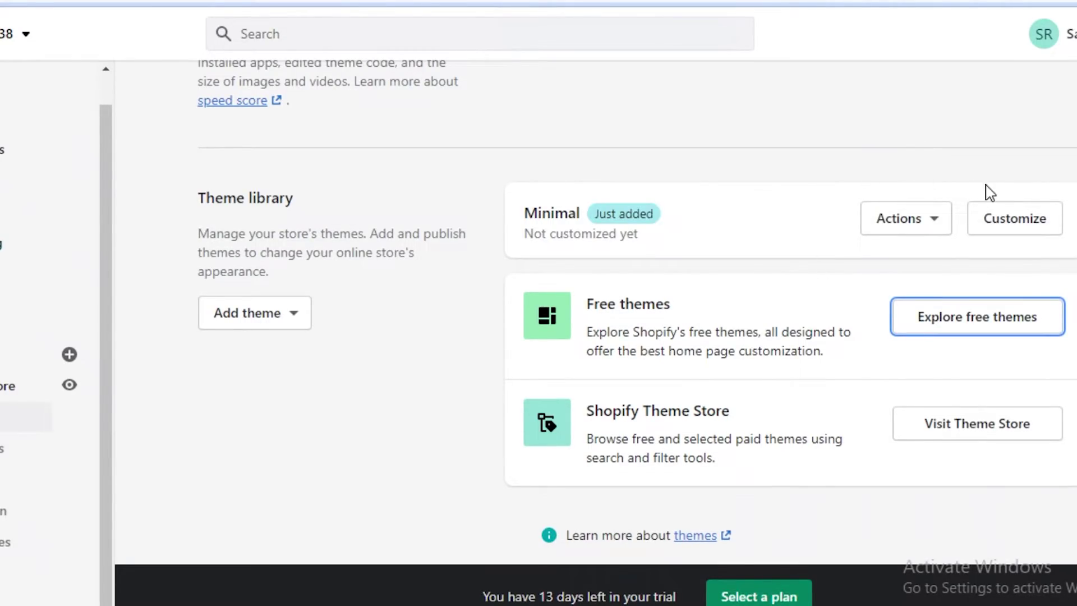
Step: Open the Minimal theme editor and remove the Newsletter section from the home page
click(978, 226)
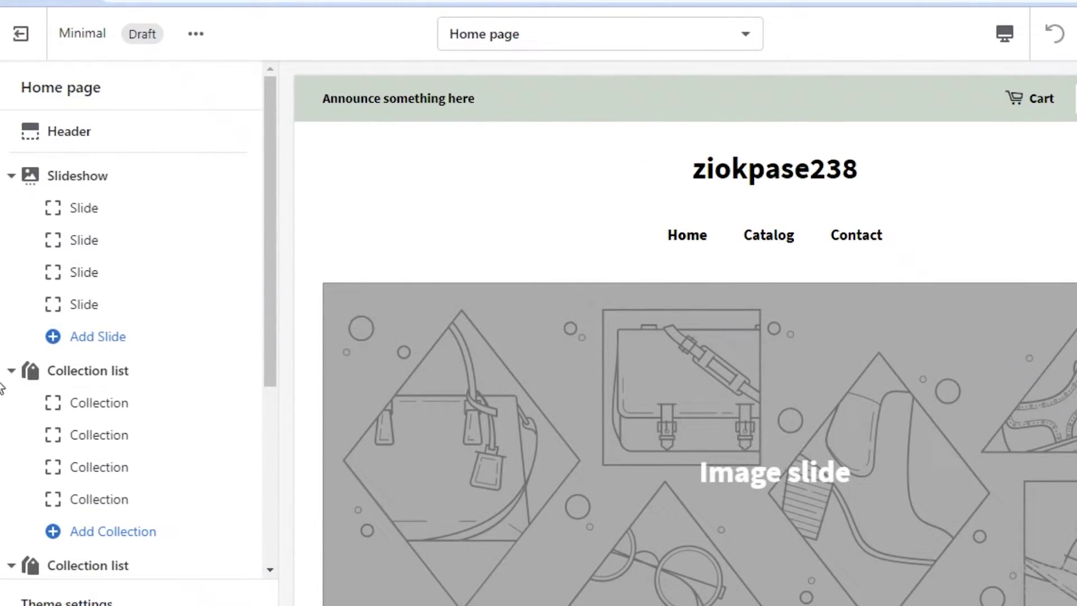
scroll(84, 317, down, 2)
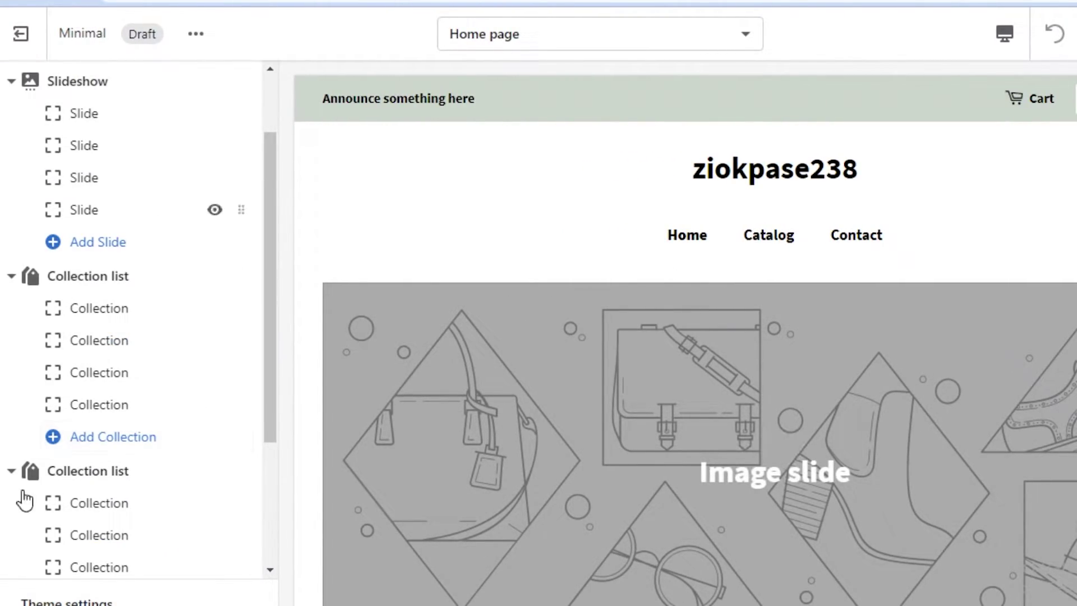
scroll(144, 245, down, 4)
scroll(216, 233, up, 6)
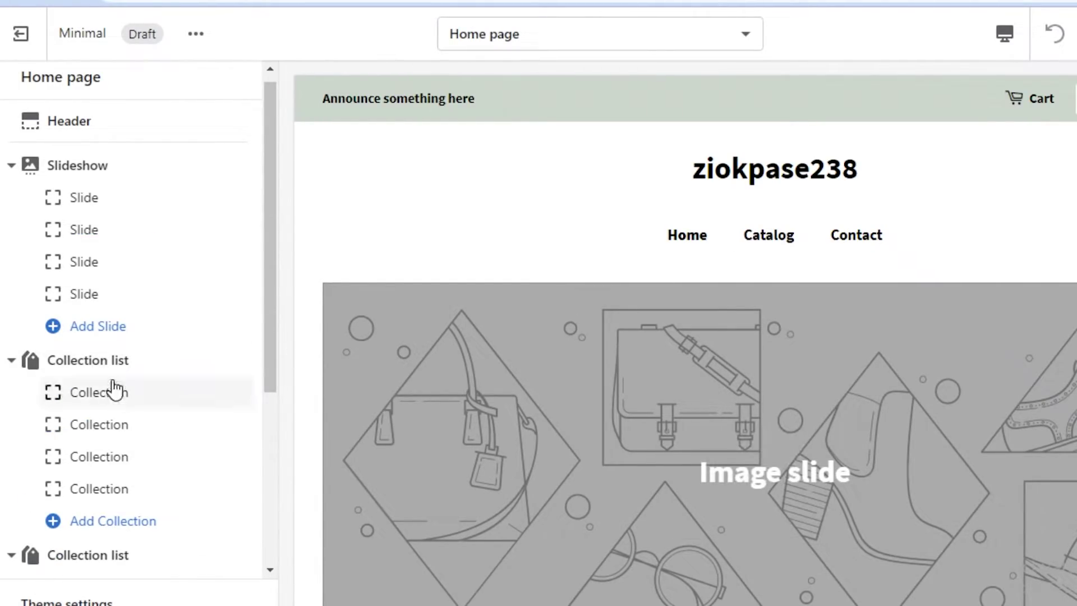
scroll(169, 392, down, 5)
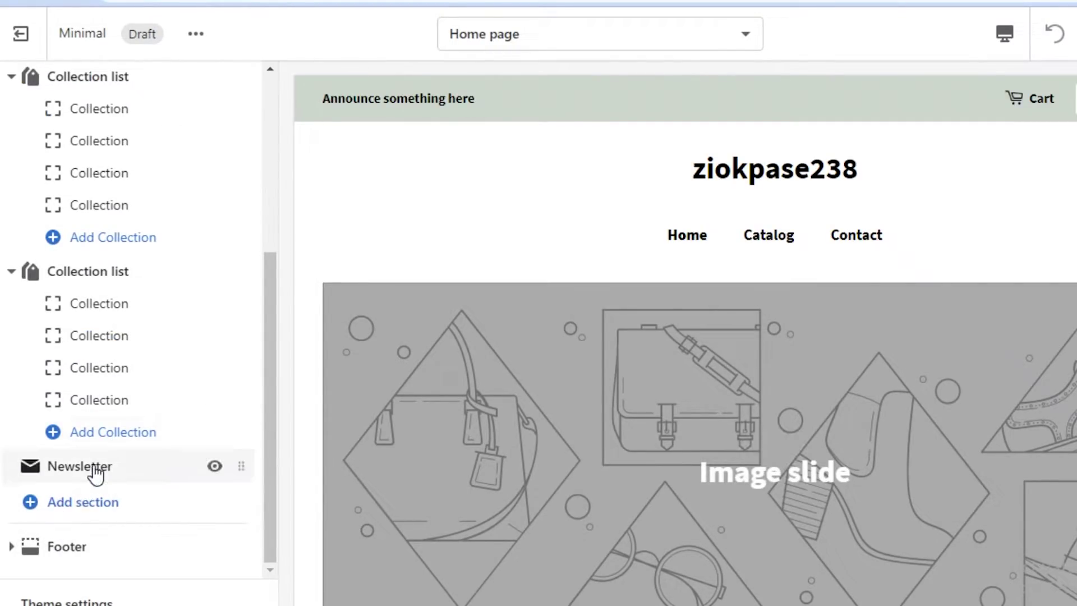
click(230, 456)
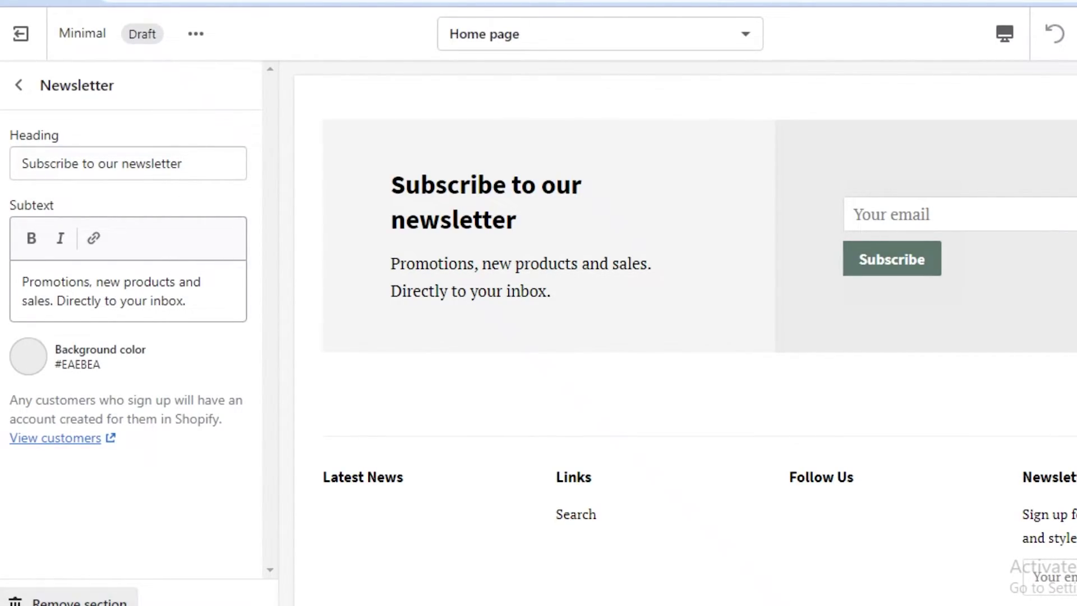
click(78, 600)
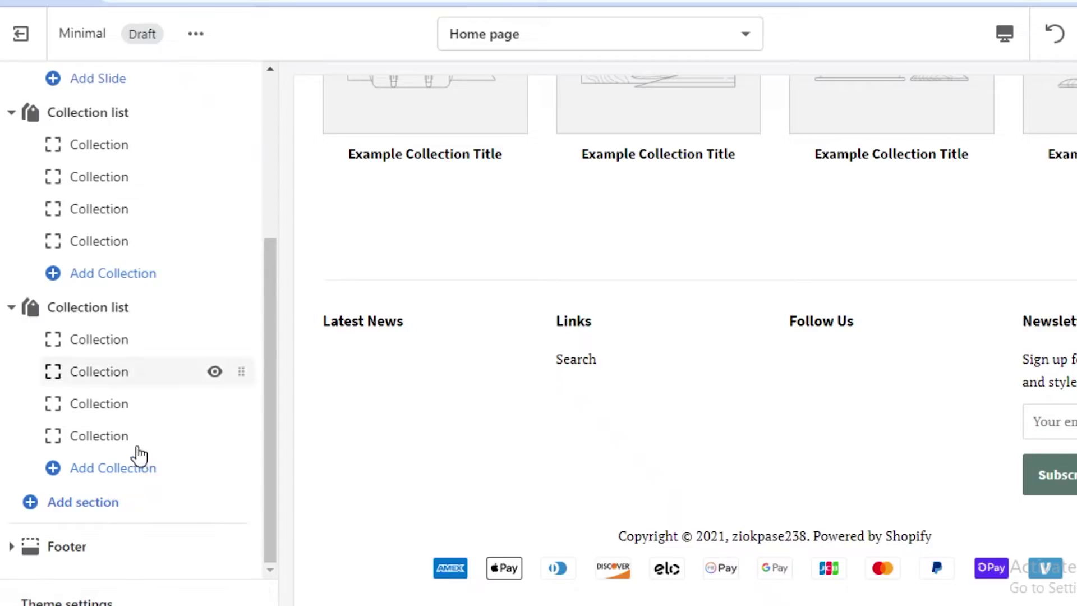
Step: Remove the duplicate Collection list and the Slideshow sections
click(94, 322)
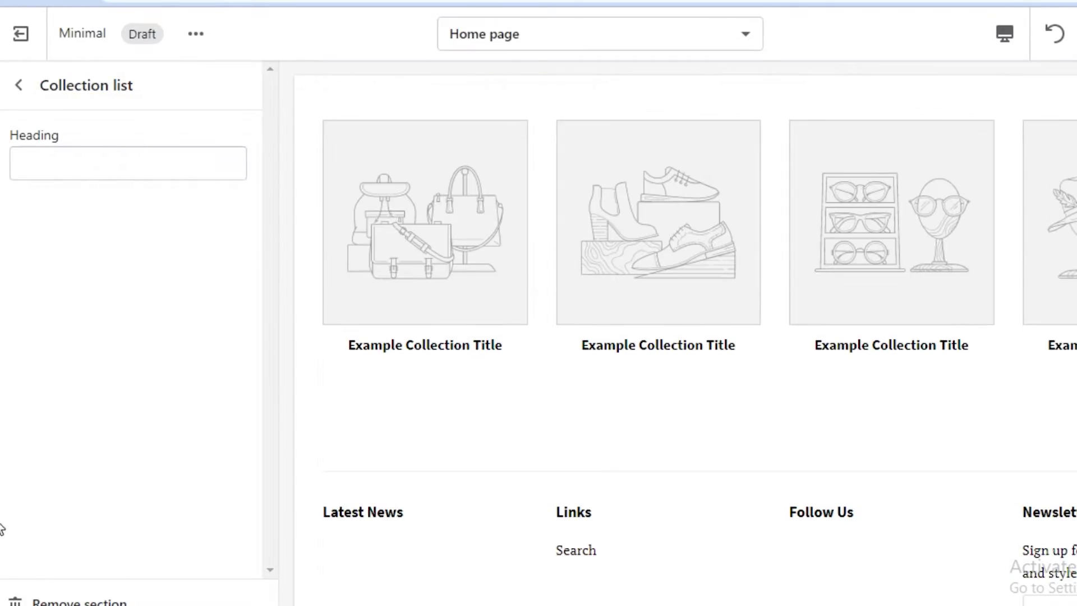
click(35, 599)
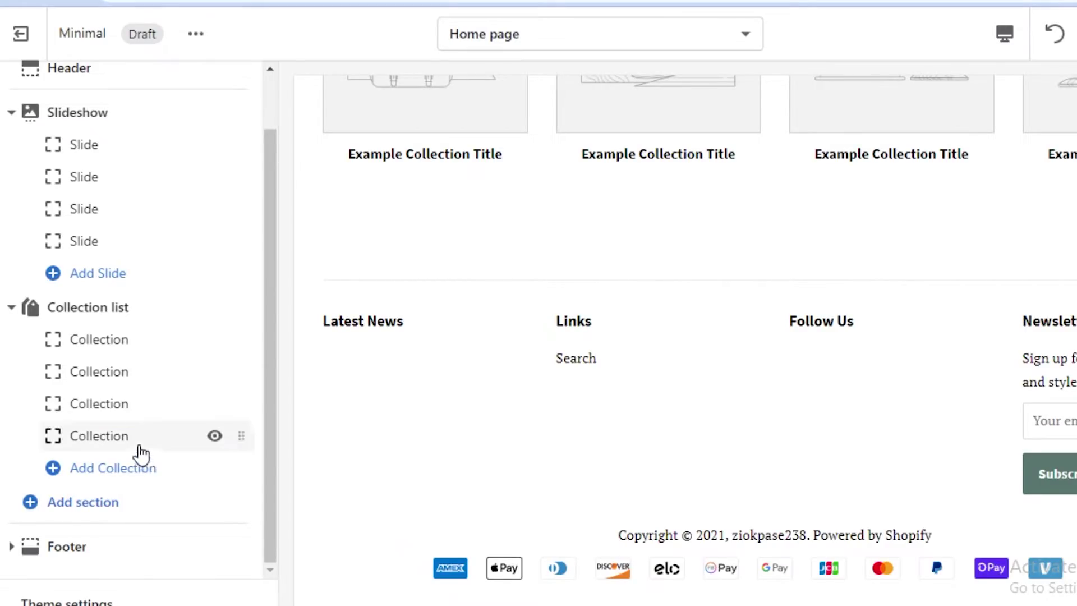
scroll(112, 280, up, 2)
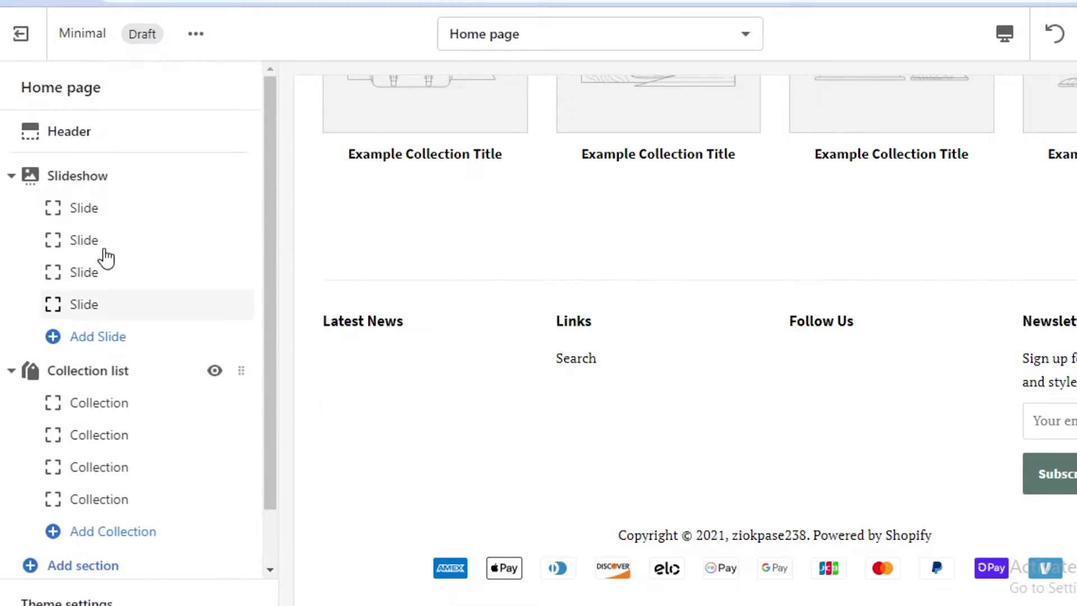
click(92, 182)
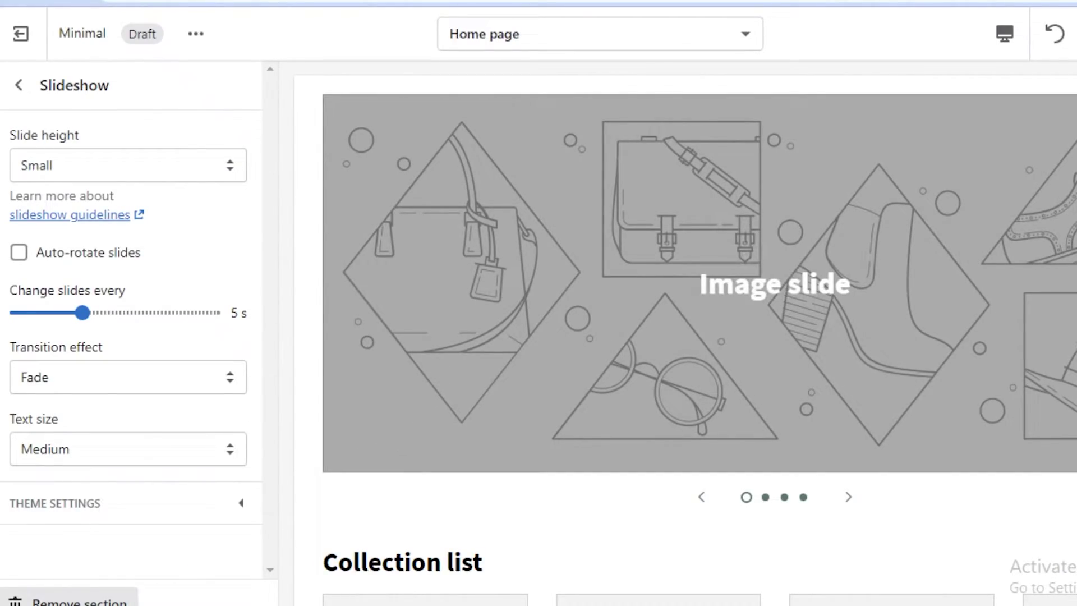
click(73, 600)
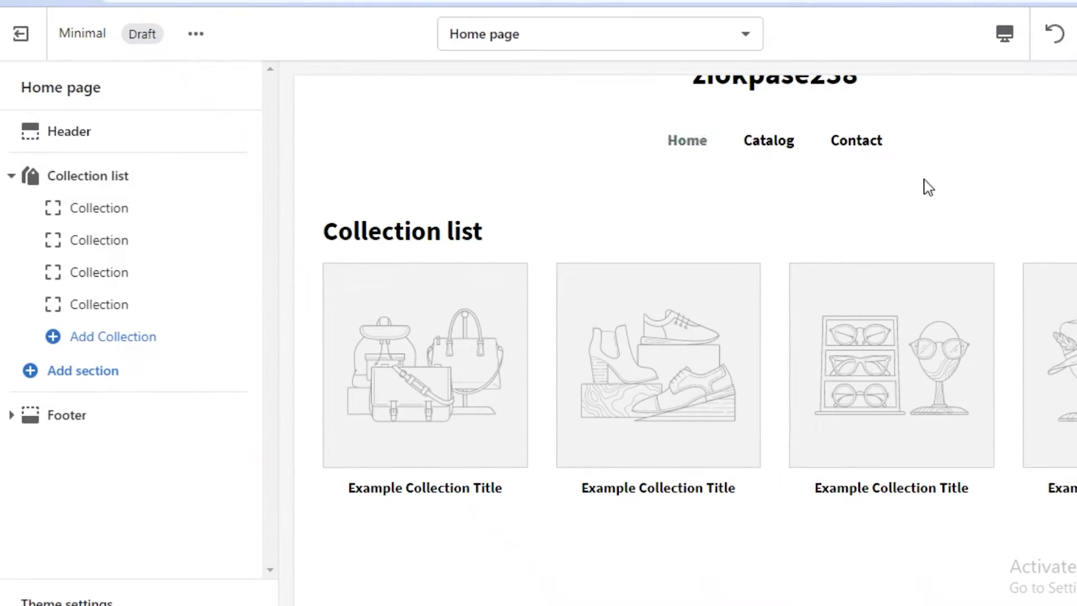
scroll(925, 185, up, 2)
Step: Change the collection list heading to 'BOOKINGS AND GIGS'
click(140, 176)
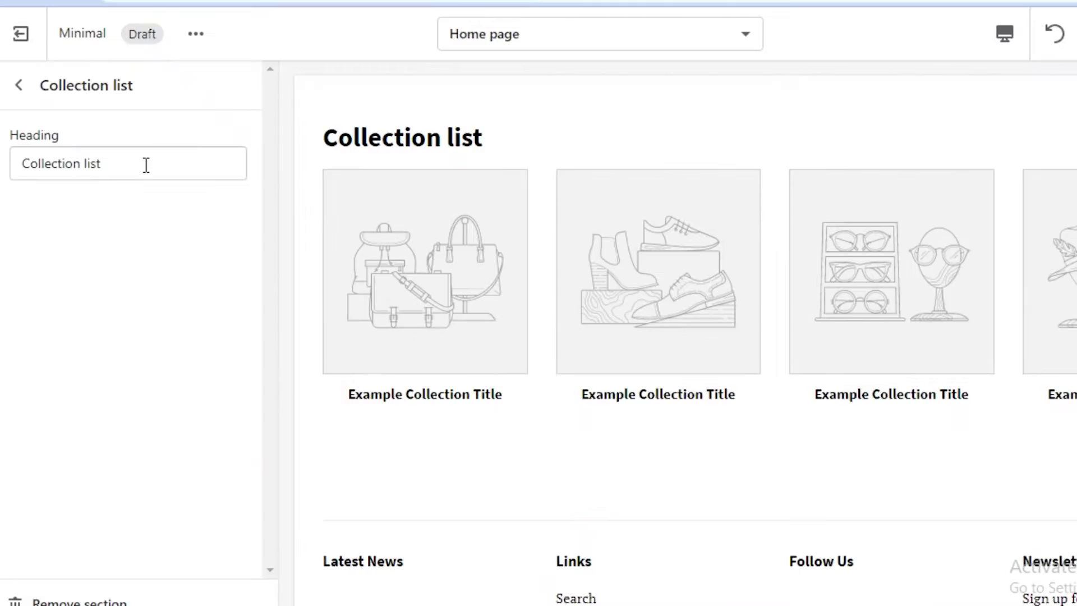
click(152, 164)
key(ctrl+shift+Left)
key(ctrl+shift+Left)
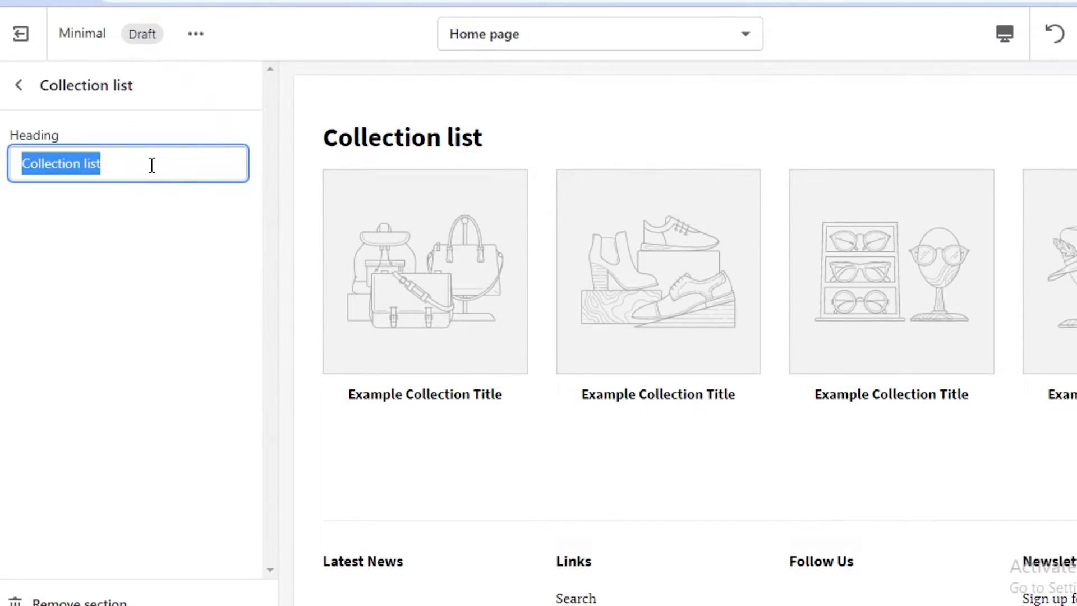
text(BOOKINGS)
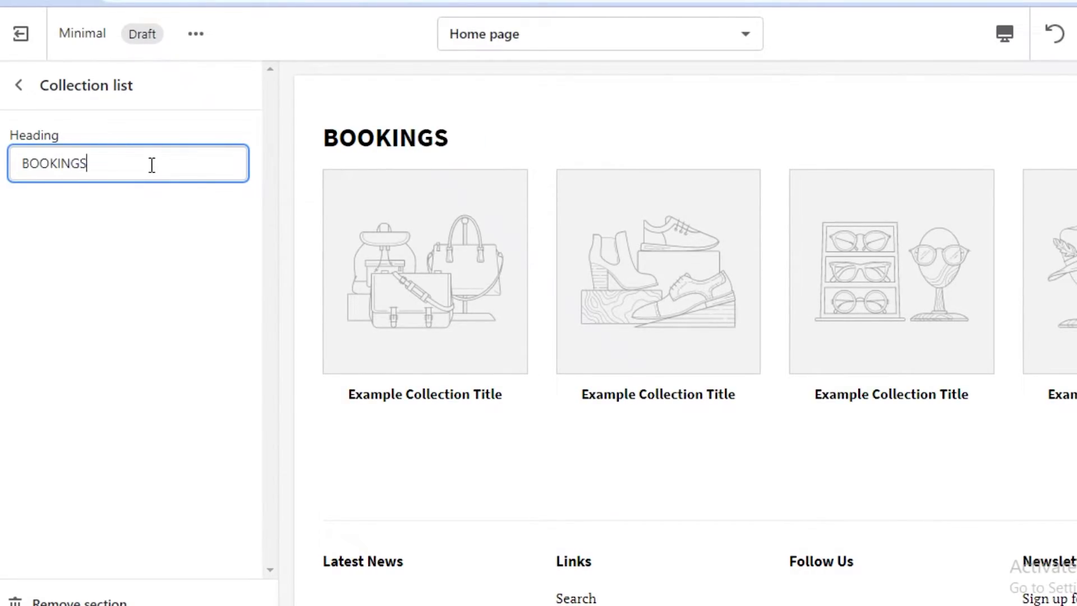
text( AND GIGS)
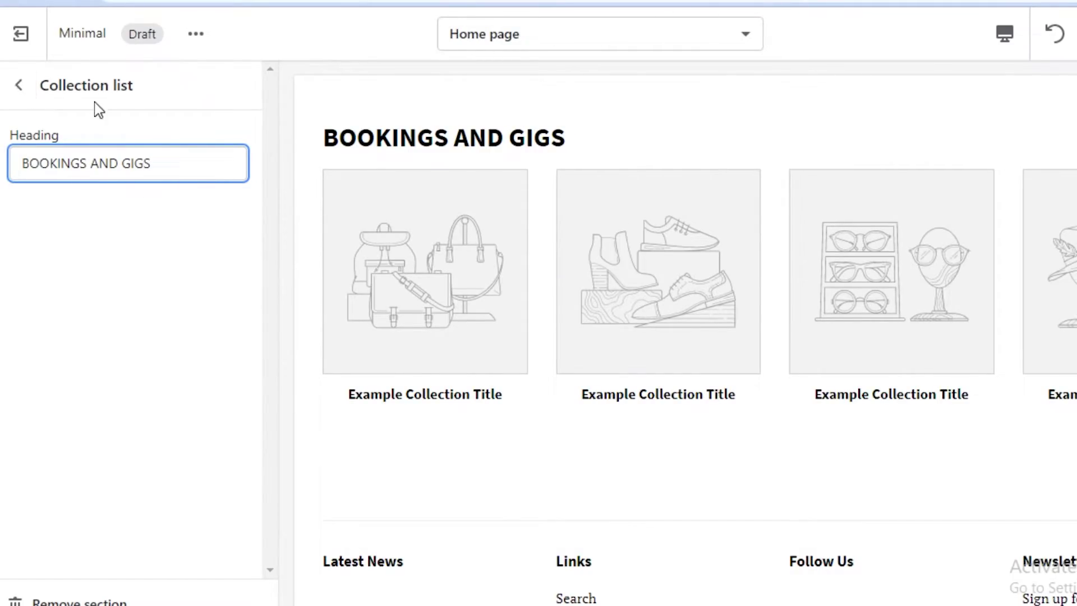
Step: Choose to create a new collection for the first collection block
click(18, 86)
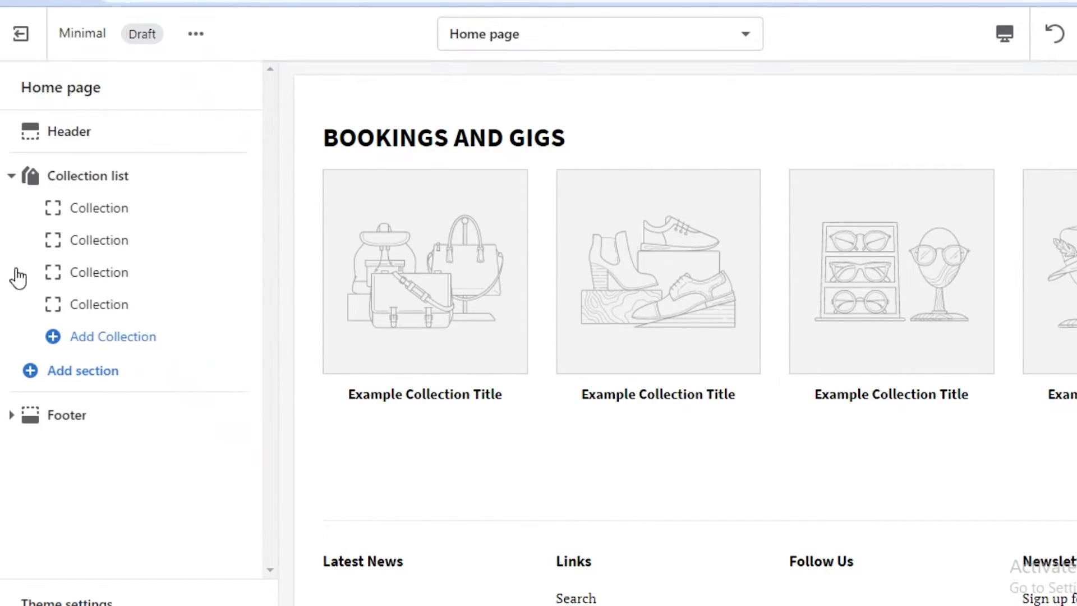
click(94, 212)
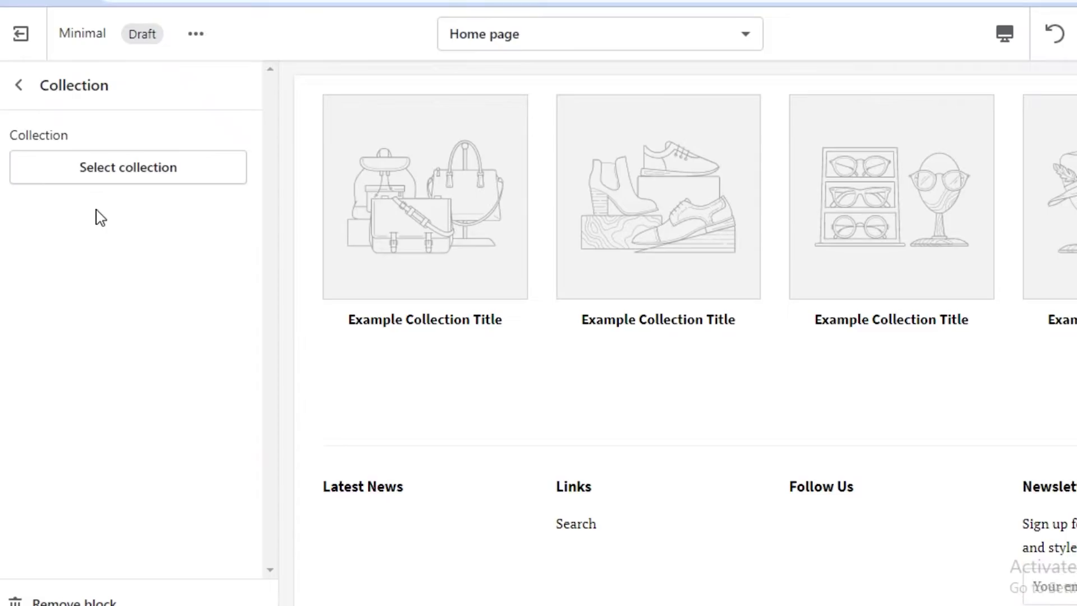
click(128, 168)
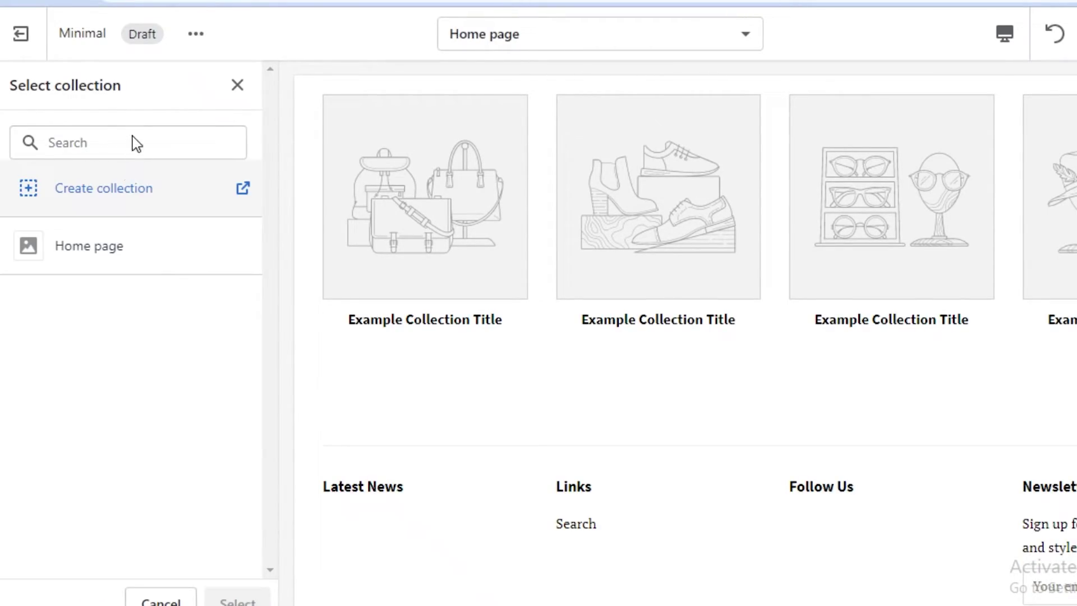
click(96, 194)
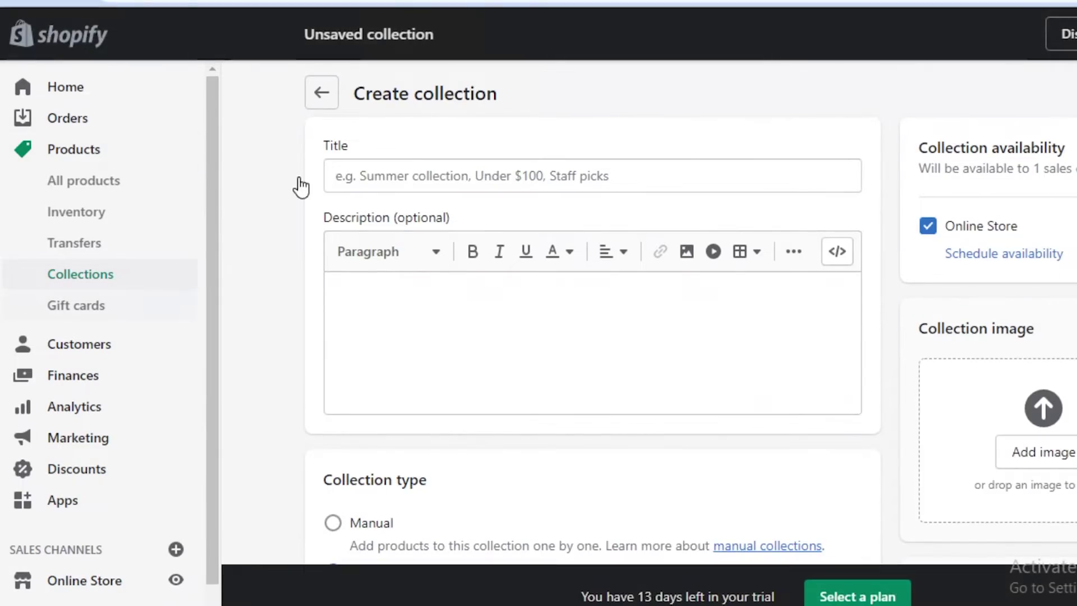
Step: Title the new collection 'NEW YEARS GIGS'
scroll(426, 185, down, 5)
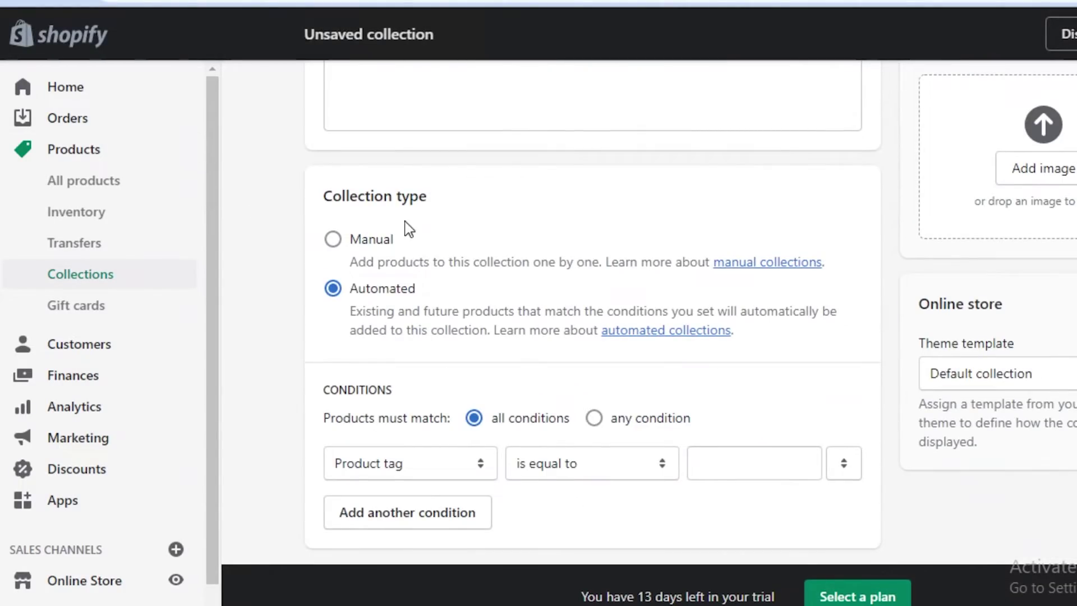
scroll(409, 228, up, 5)
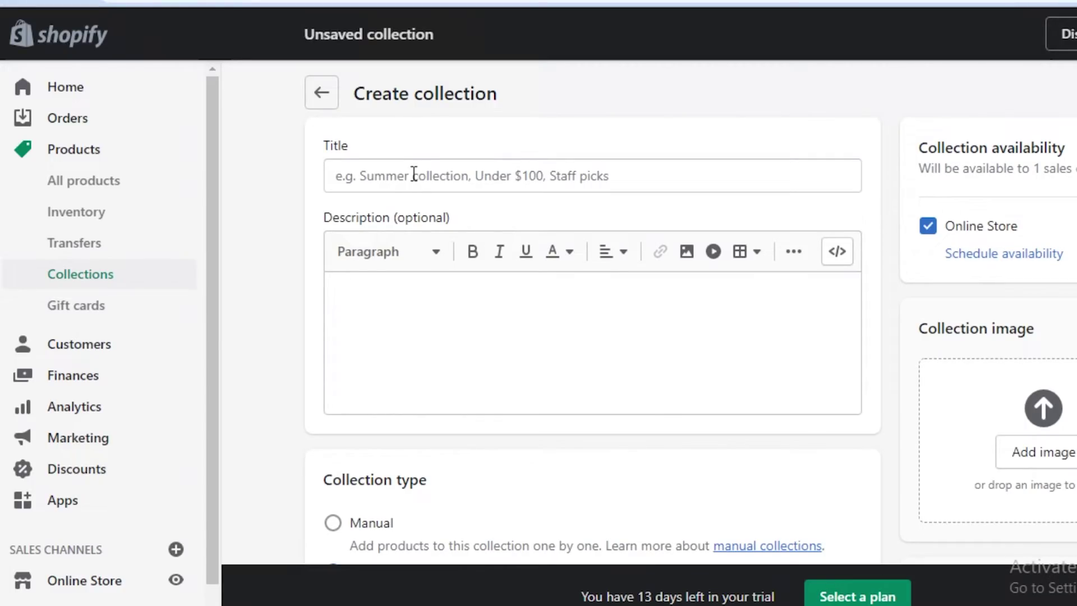
click(413, 174)
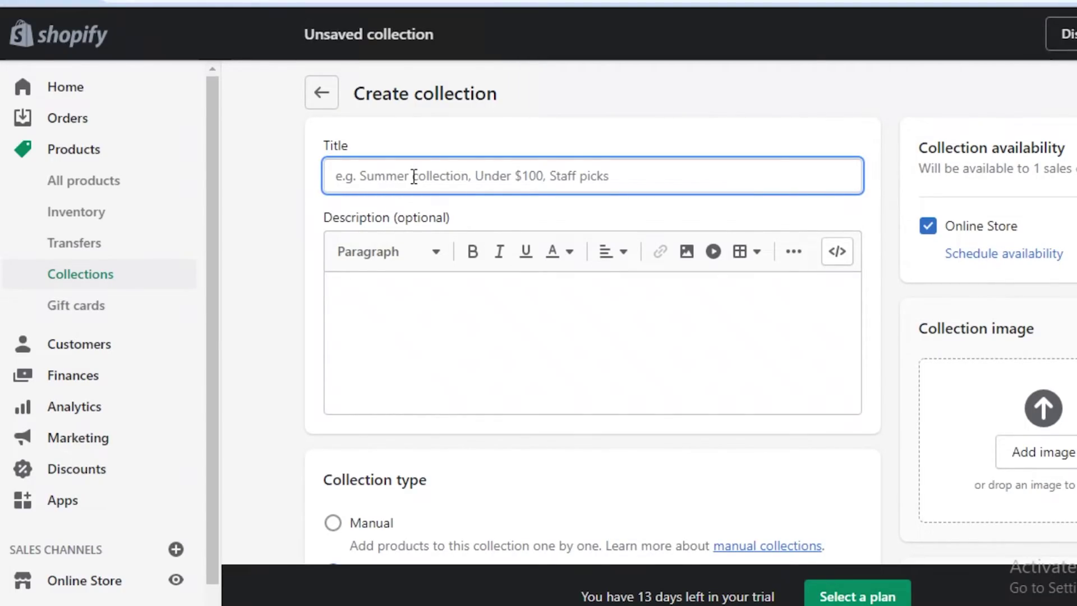
text(NEW YEARS DISCOUNT)
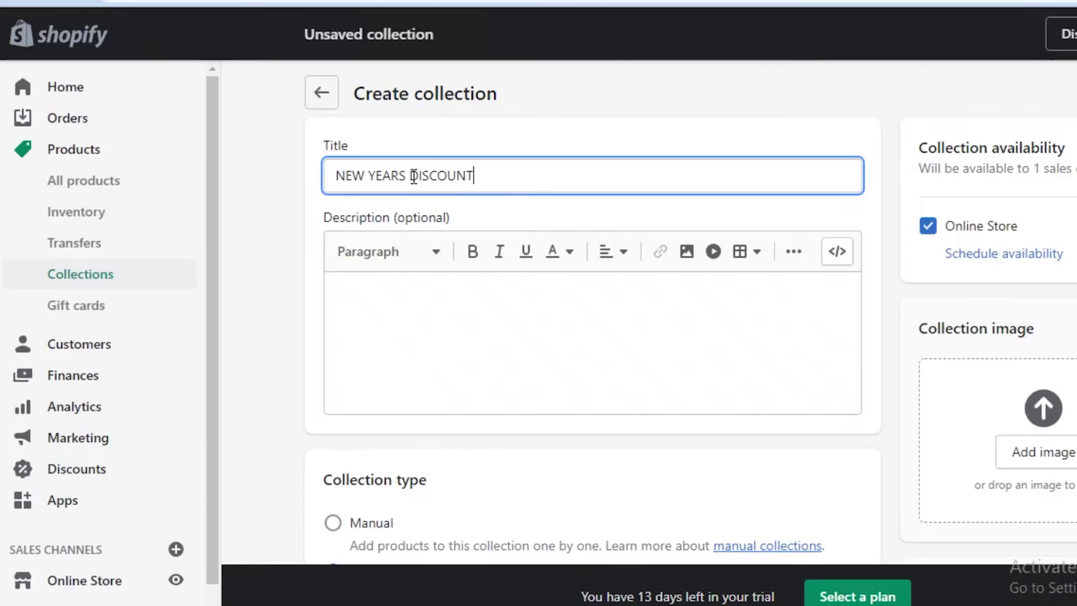
key(BackSpace)
key(BackSpace)
key(BackSpace)
key(BackSpace)
key(BackSpace)
key(BackSpace)
key(BackSpace)
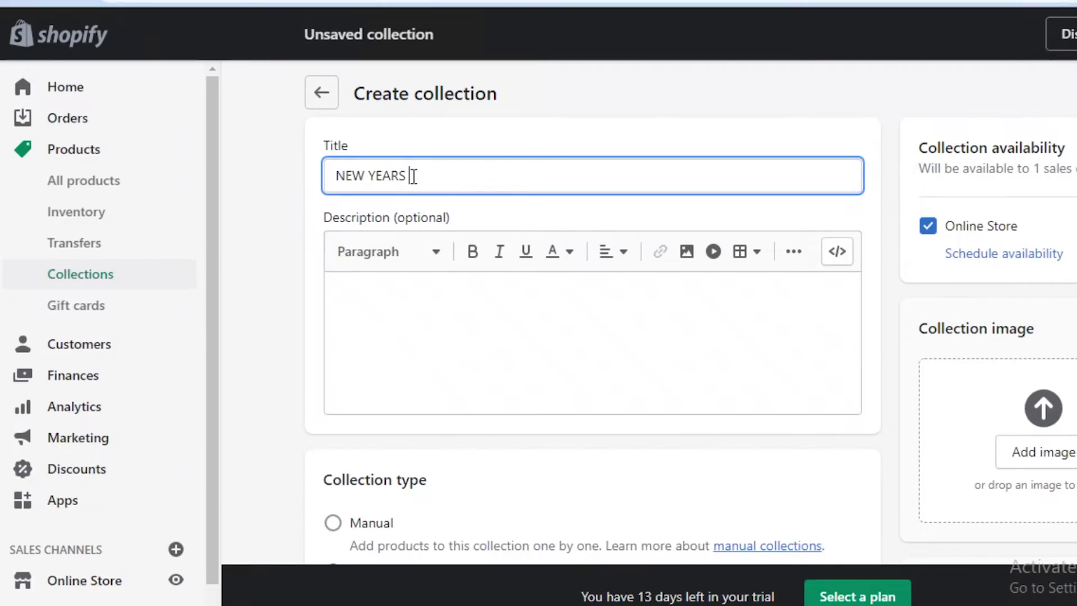
text(GIGS)
Step: Give the collection the description '30 MINUTE PER GIG' and save it
click(413, 279)
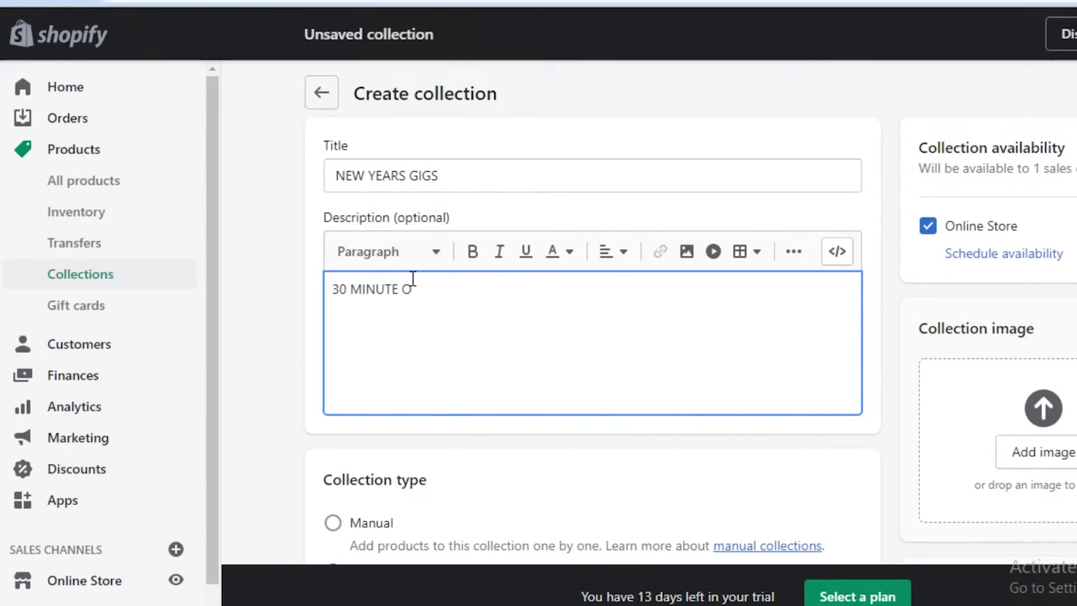
text(30 MINUTE PER GIG)
scroll(413, 279, down, 5)
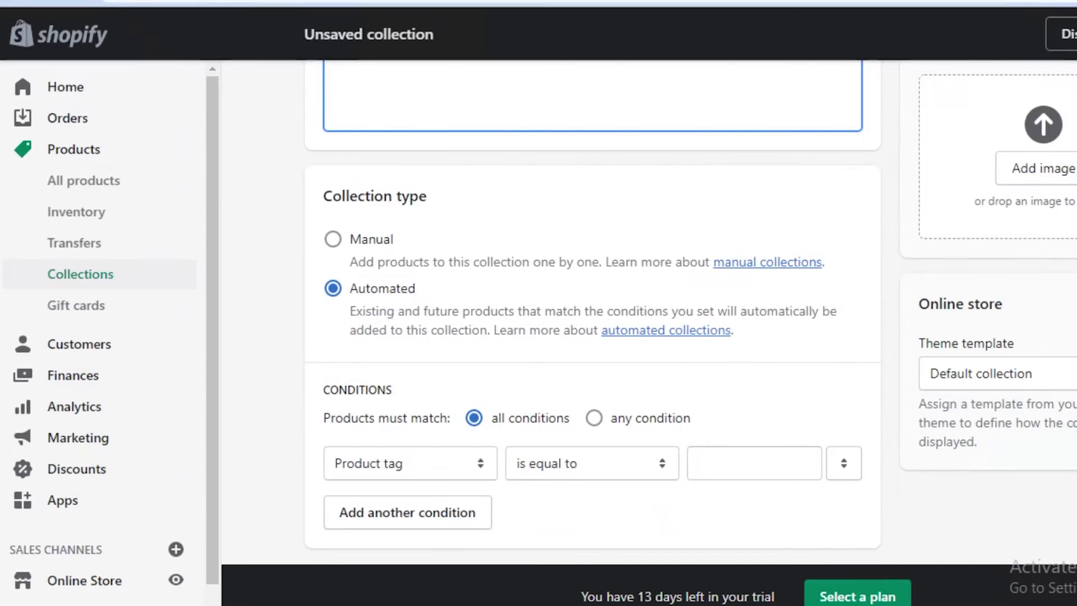
key(ctrl+s)
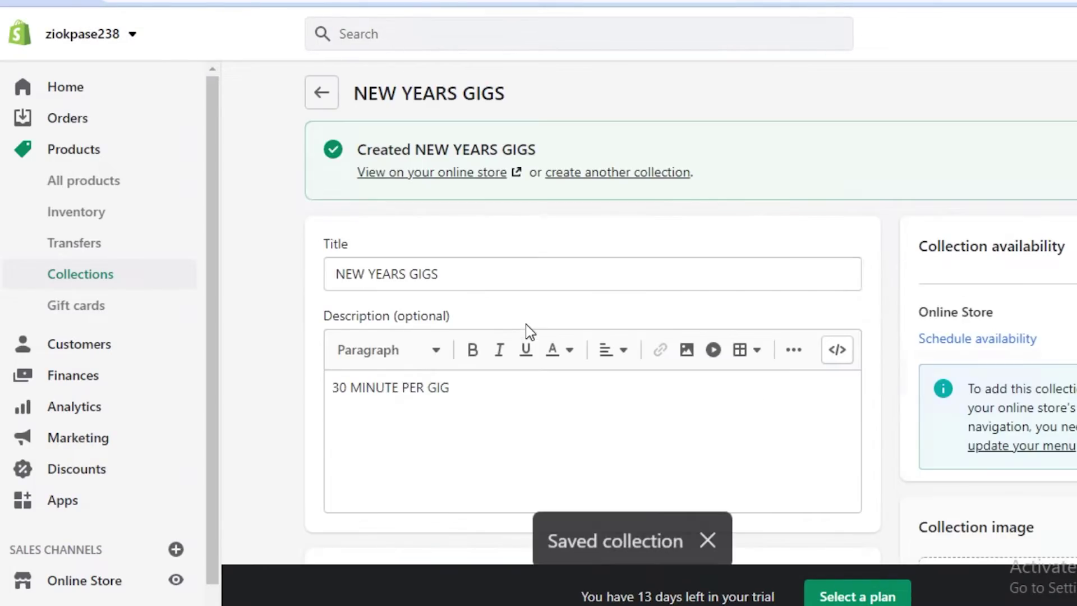
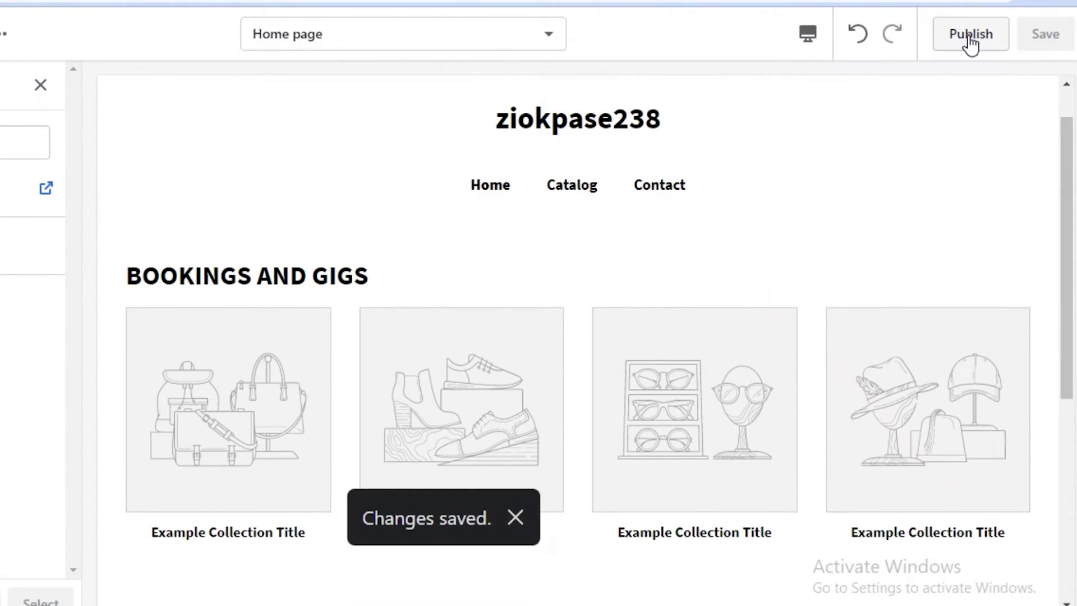
Step: Publish the Minimal theme from the theme editor and confirm it in the dialog
click(970, 38)
click(675, 416)
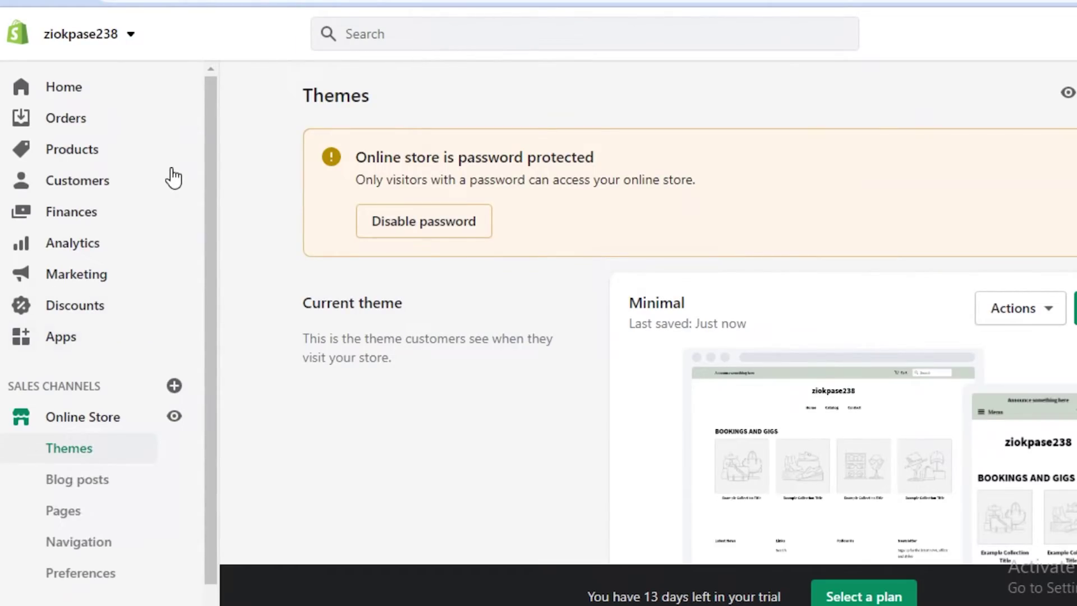
scroll(173, 179, down, 1)
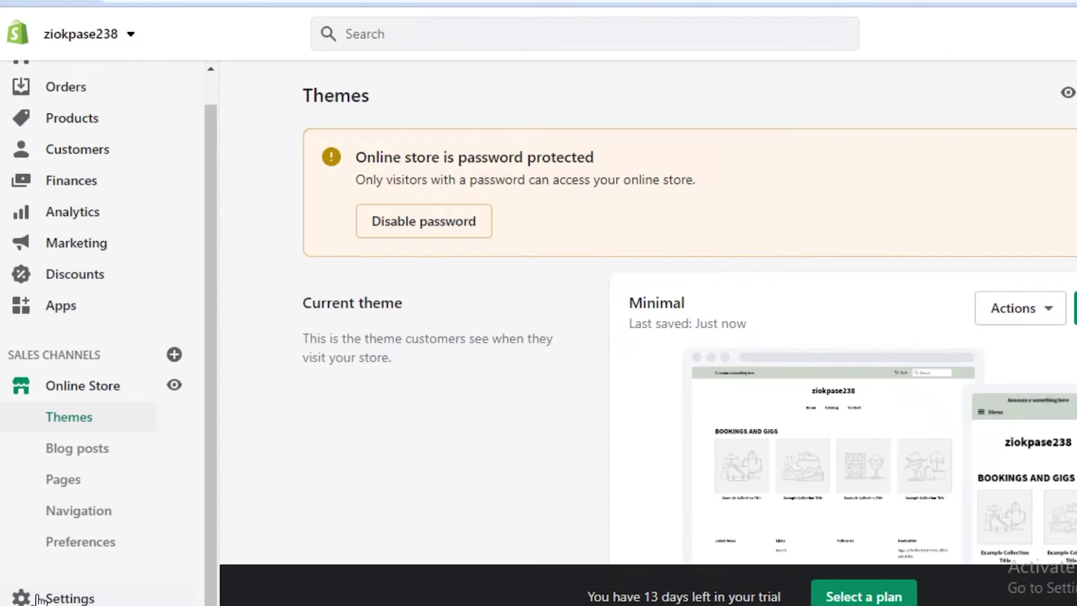
Step: Open Settings from the admin sidebar to reach the Store details page
click(40, 598)
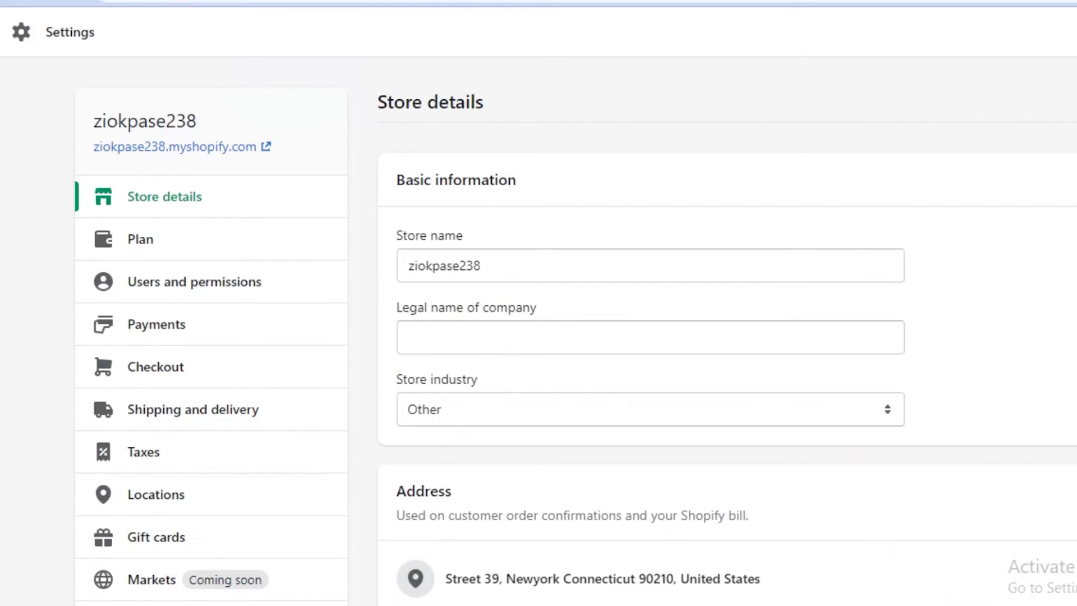
Step: Change the Store name to the musician's full name plus MUSIC, fixing typos, and save it
double_click(442, 268)
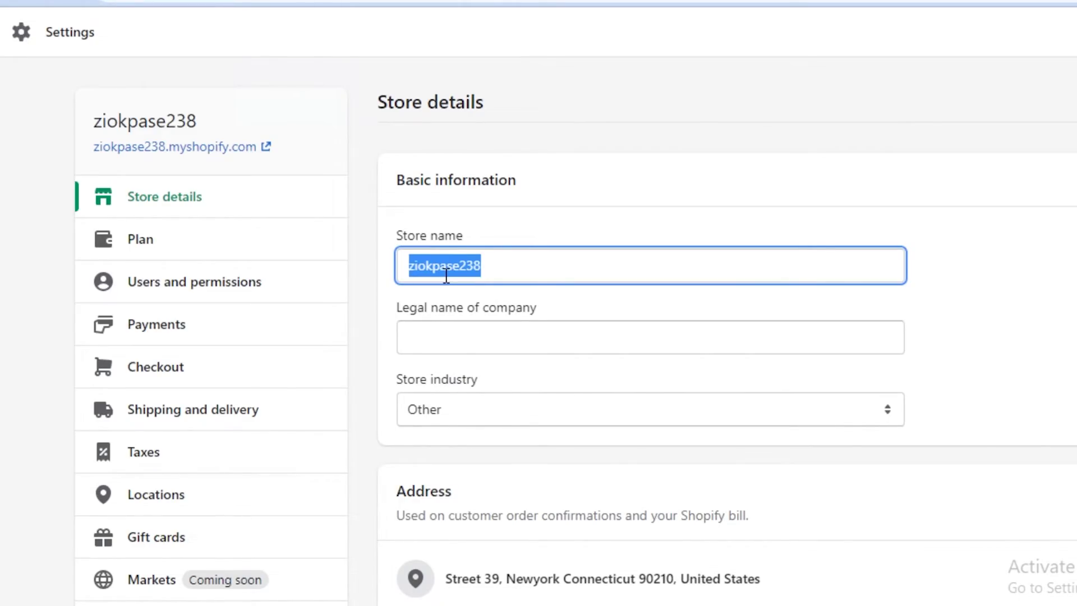
text(L)
key(BackSpace)
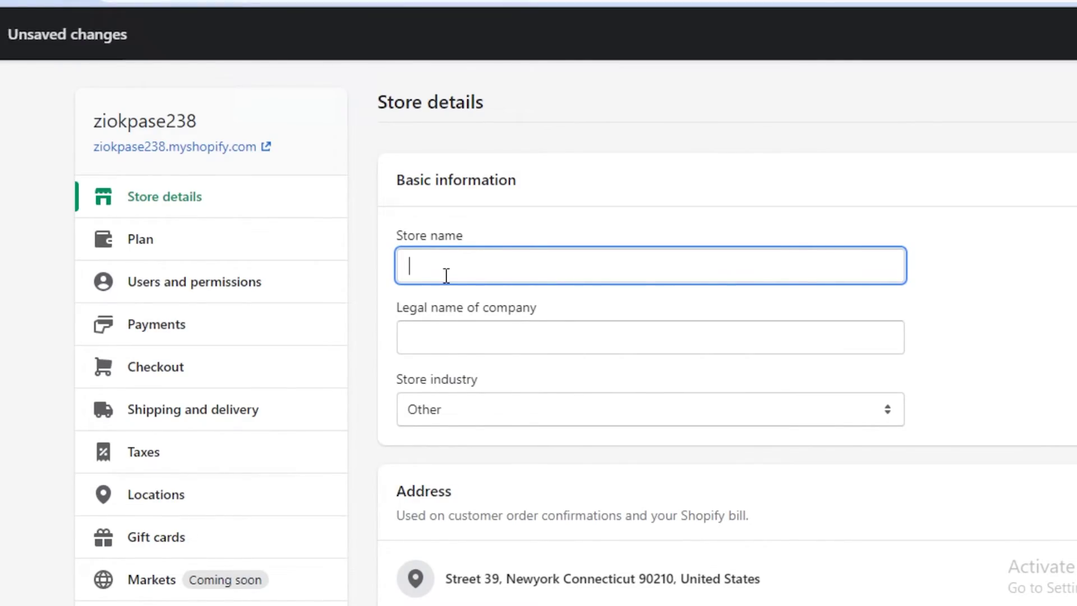
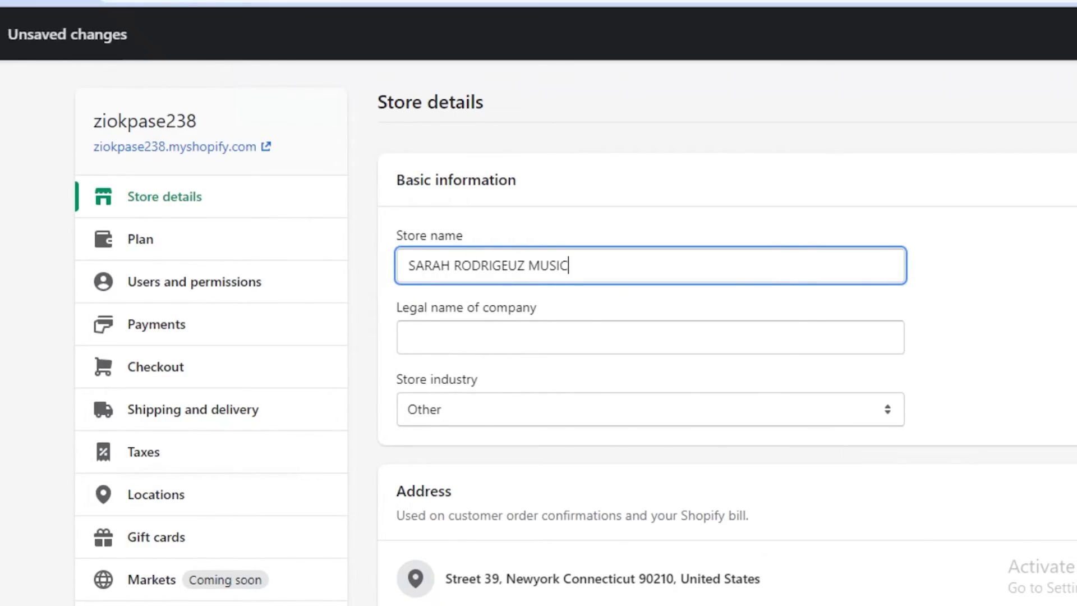
key(Return)
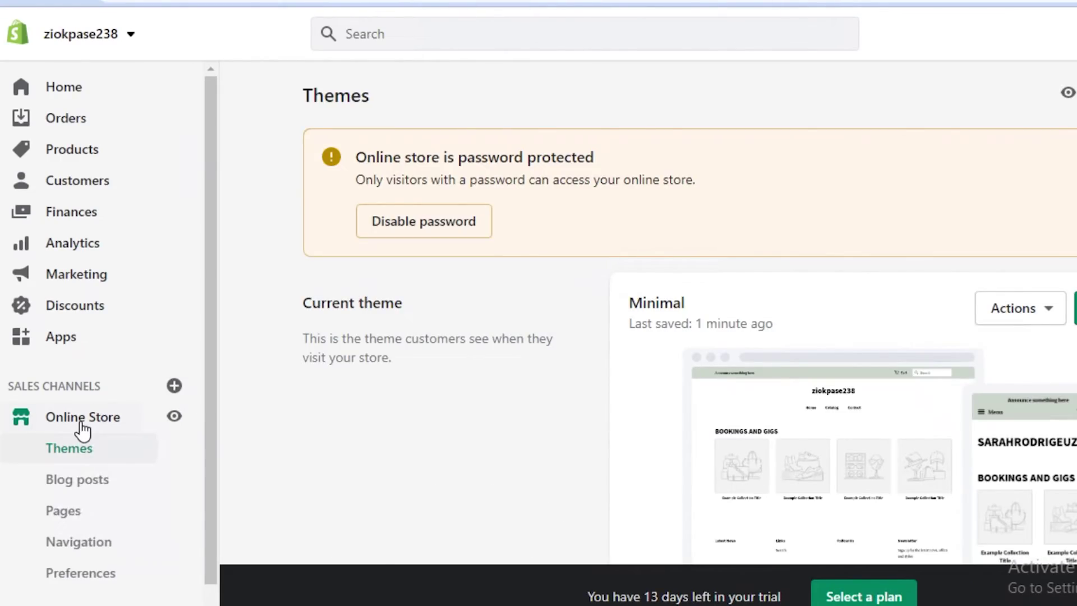
Step: Scroll the storefront home page to check the new store title above BOOKINGS AND GIGS
scroll(773, 327, down, 4)
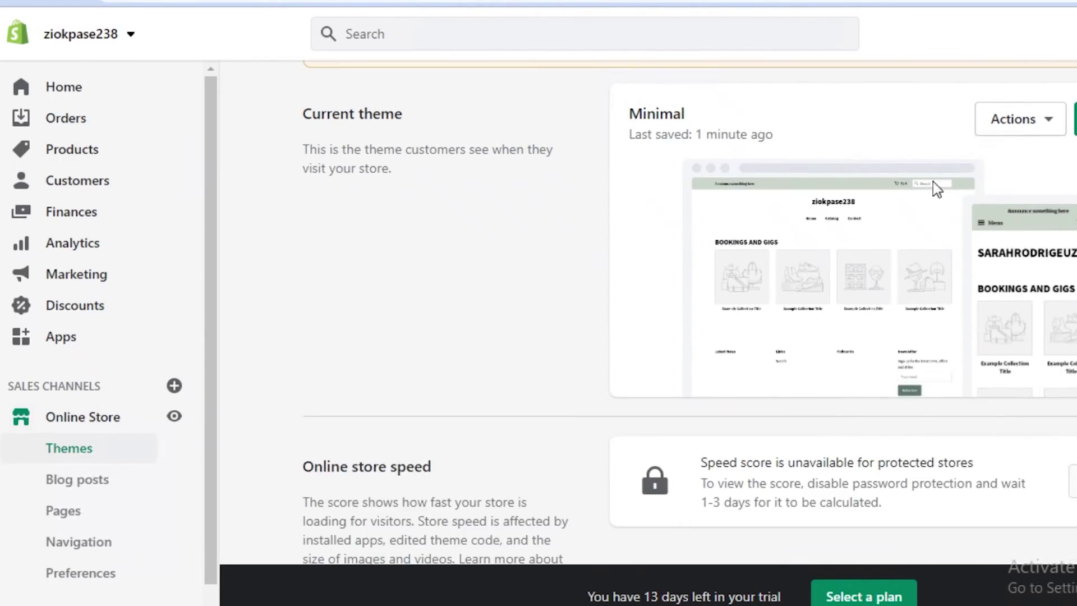
scroll(772, 327, up, 4)
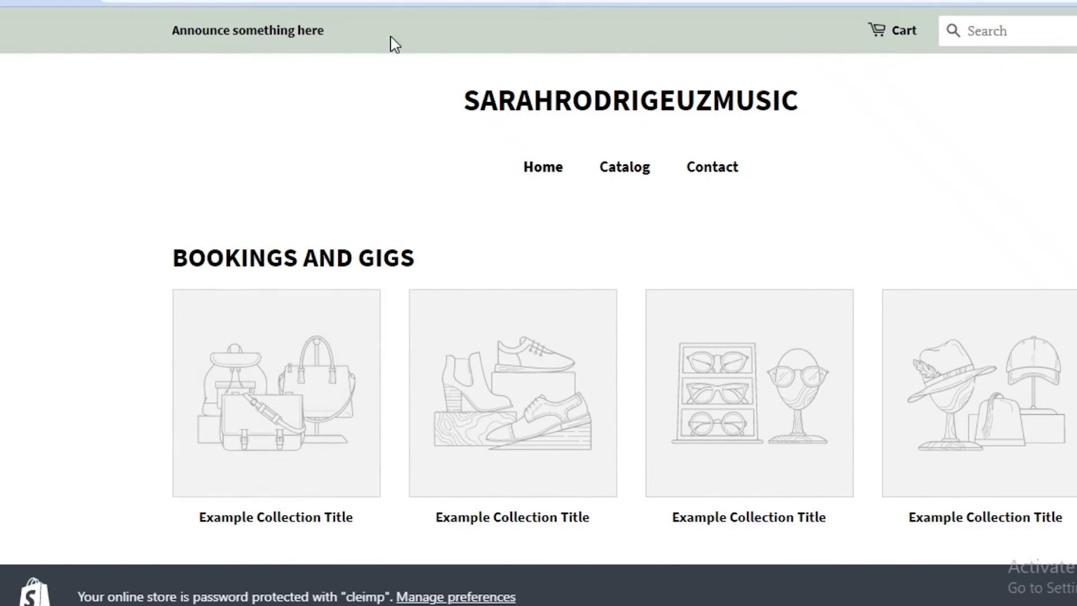
Step: Compare admin and storefront, scroll through the home page and footer, then close the storefront tab
key(ctrl+Tab)
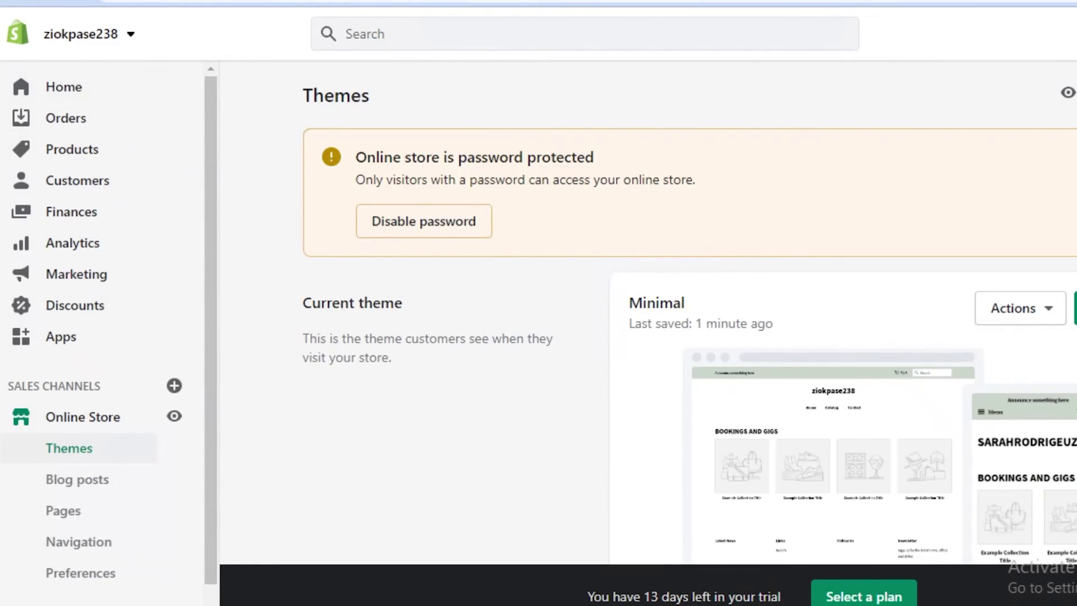
key(ctrl+Tab)
scroll(466, 89, down, 5)
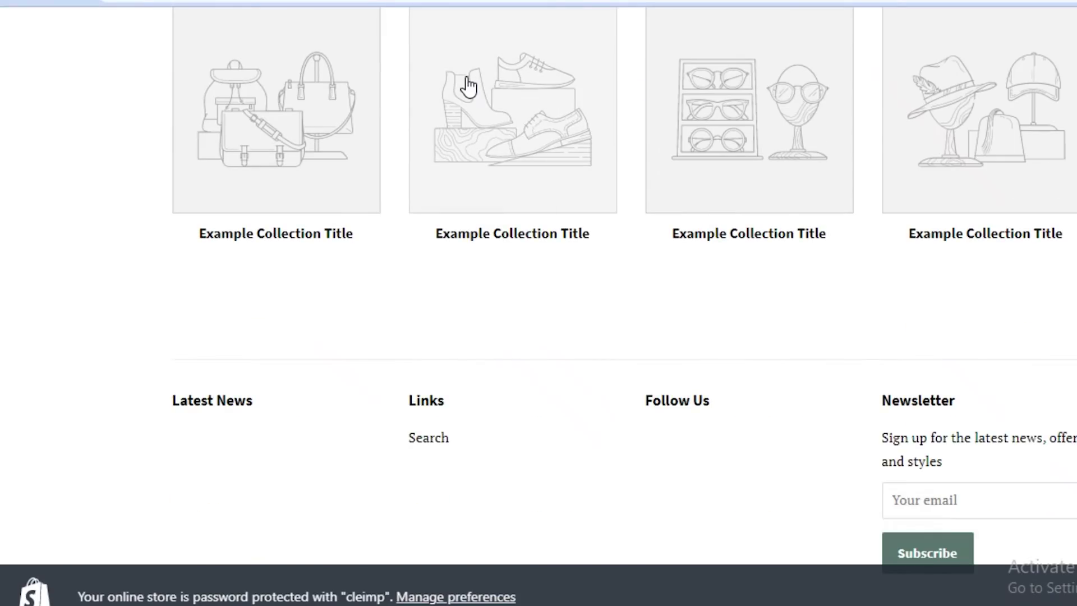
scroll(529, 560, up, 5)
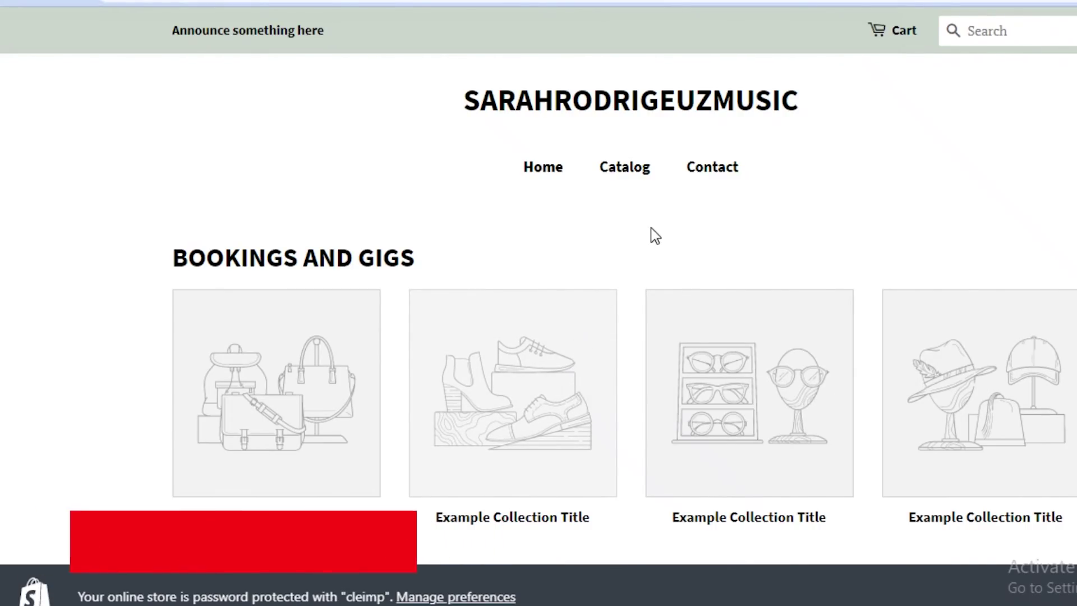
scroll(651, 230, down, 6)
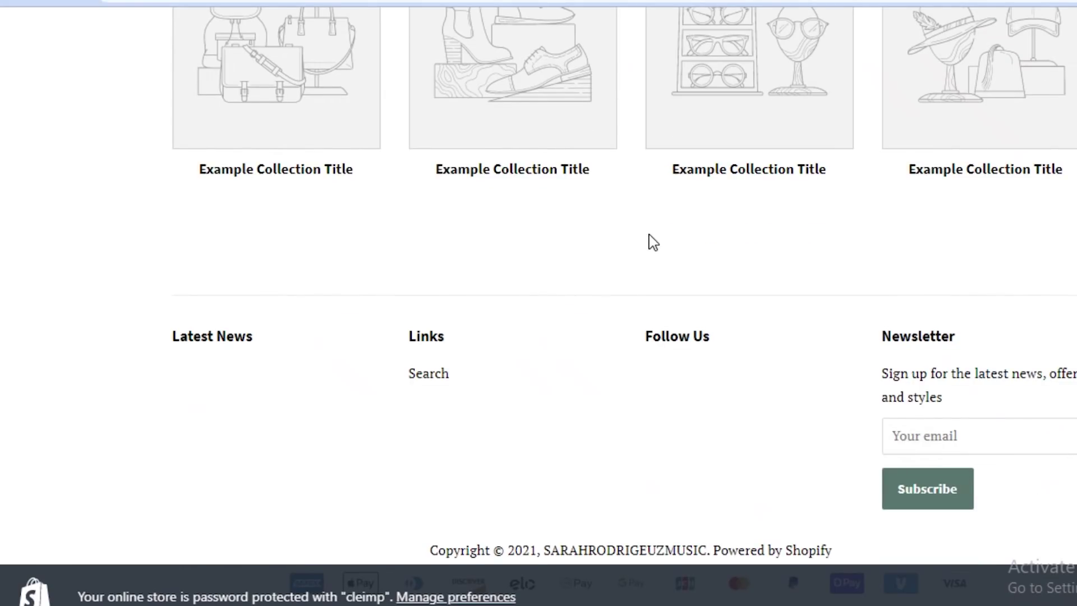
scroll(651, 235, up, 3)
scroll(651, 244, up, 3)
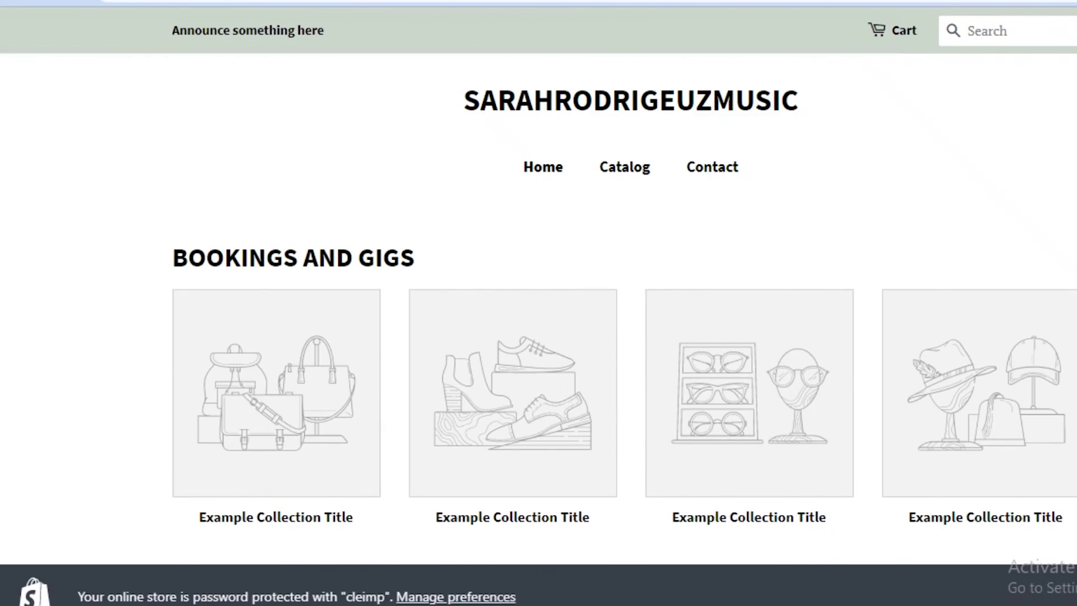
key(ctrl+w)
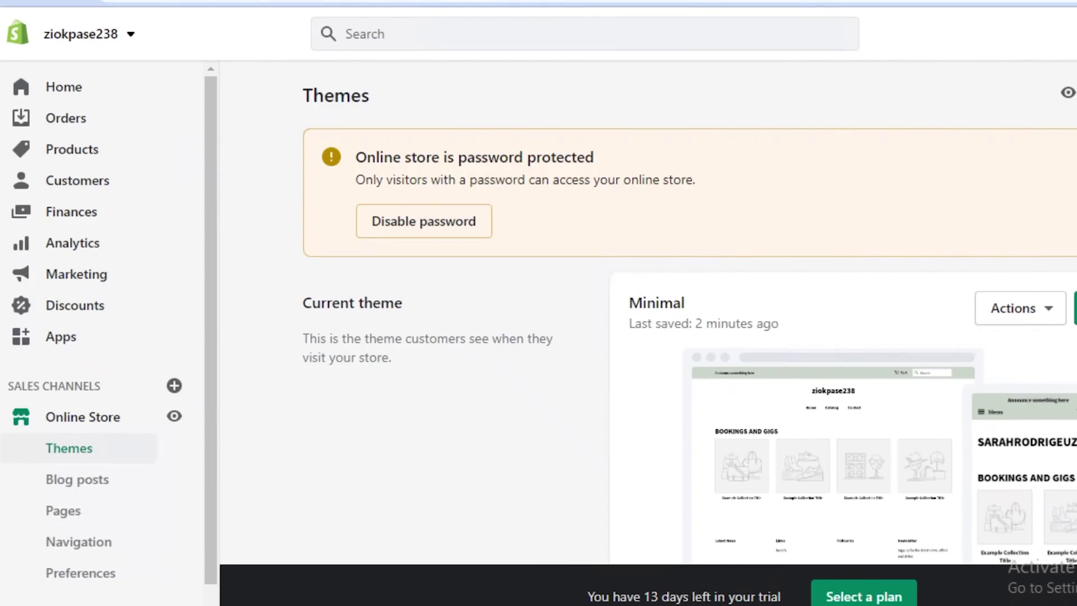